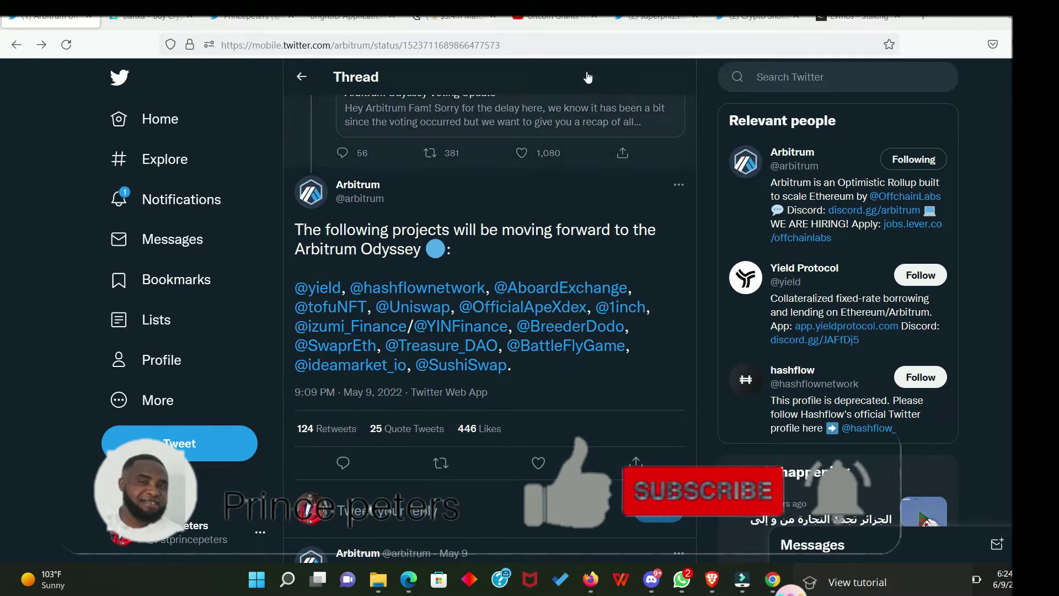
Switch to the account's own Twitter profile tab and scroll through its tweets and retweets.
key(ctrl+3)
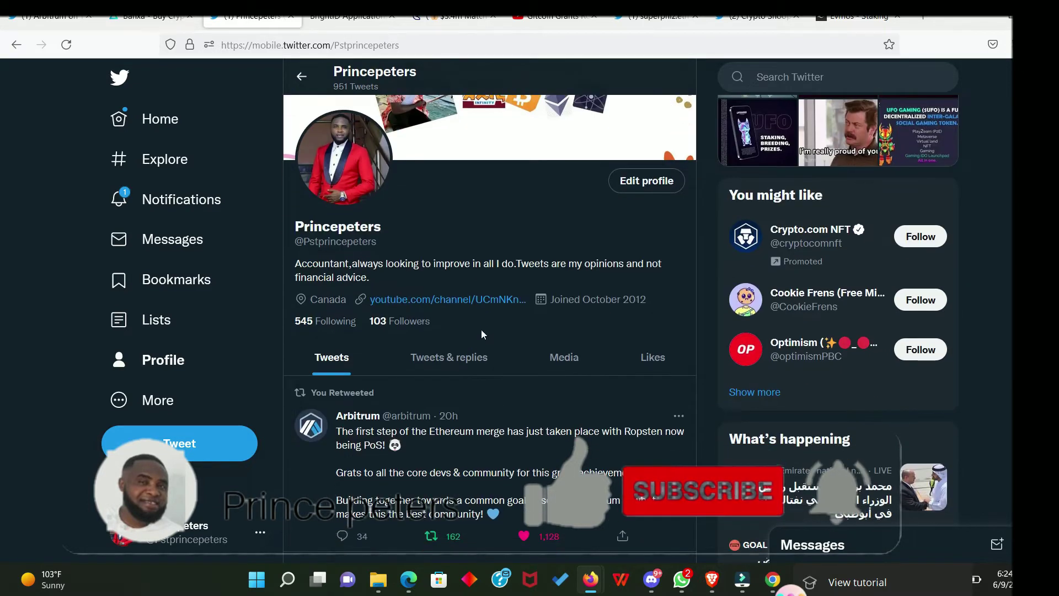
scroll(481, 329, down, 1)
scroll(474, 323, down, 1)
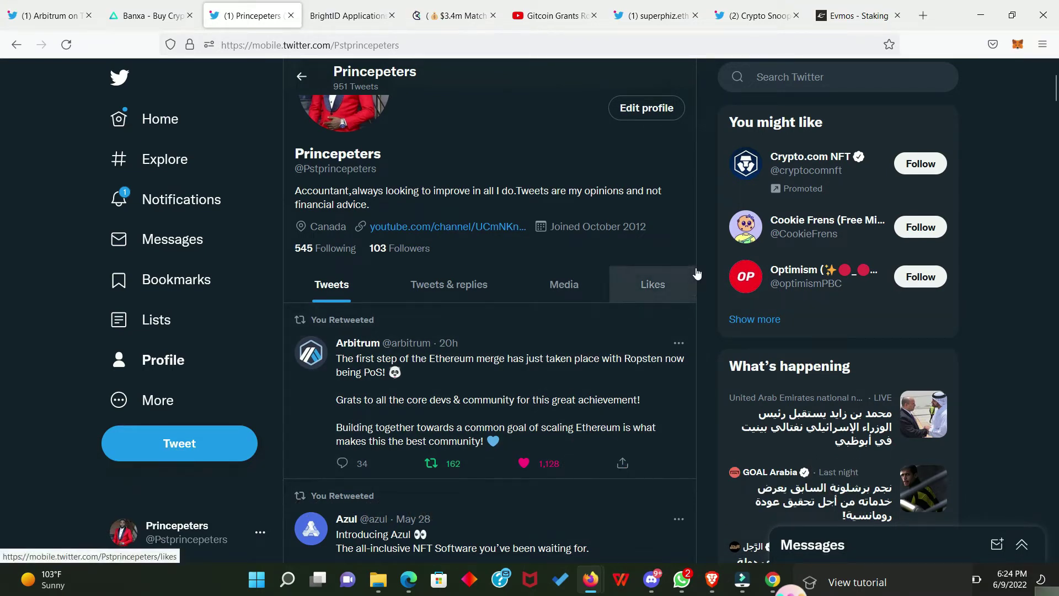
scroll(701, 274, down, 2)
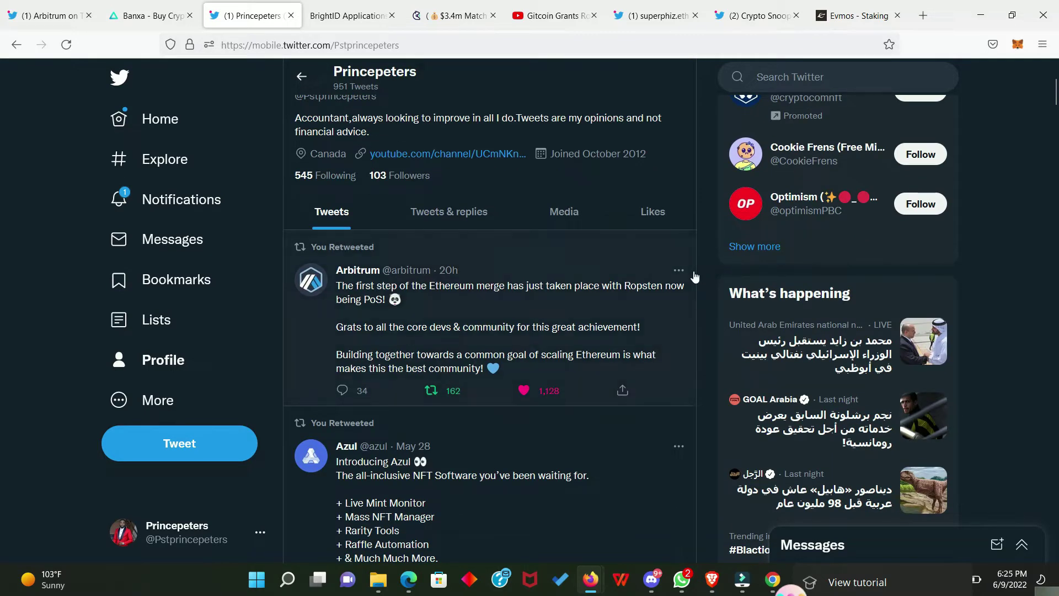
scroll(695, 277, down, 5)
scroll(693, 281, up, 7)
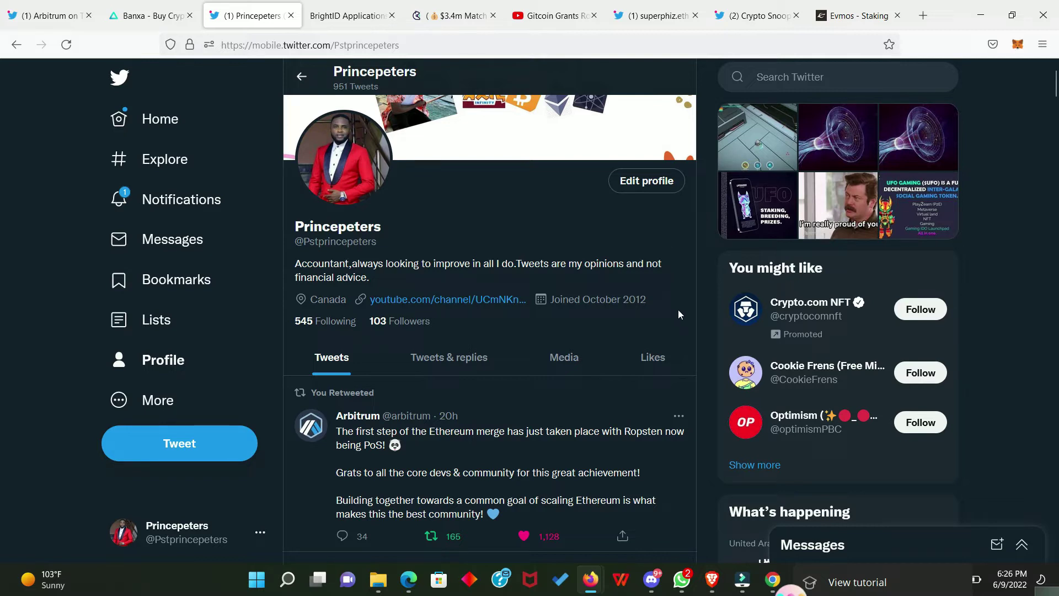
scroll(677, 309, down, 7)
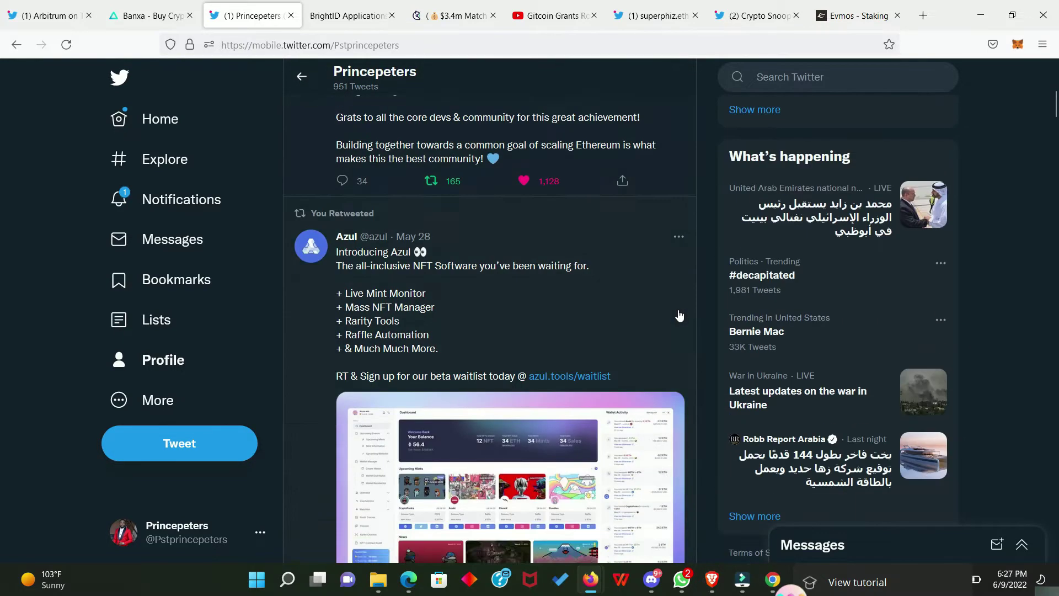
scroll(697, 309, up, 8)
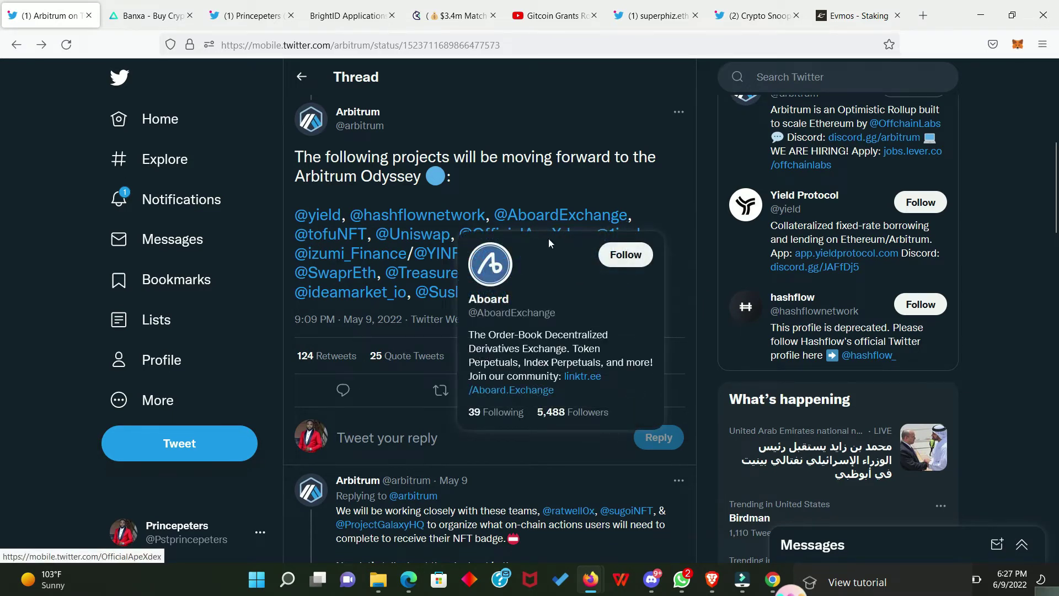
mouse_move(439, 247)
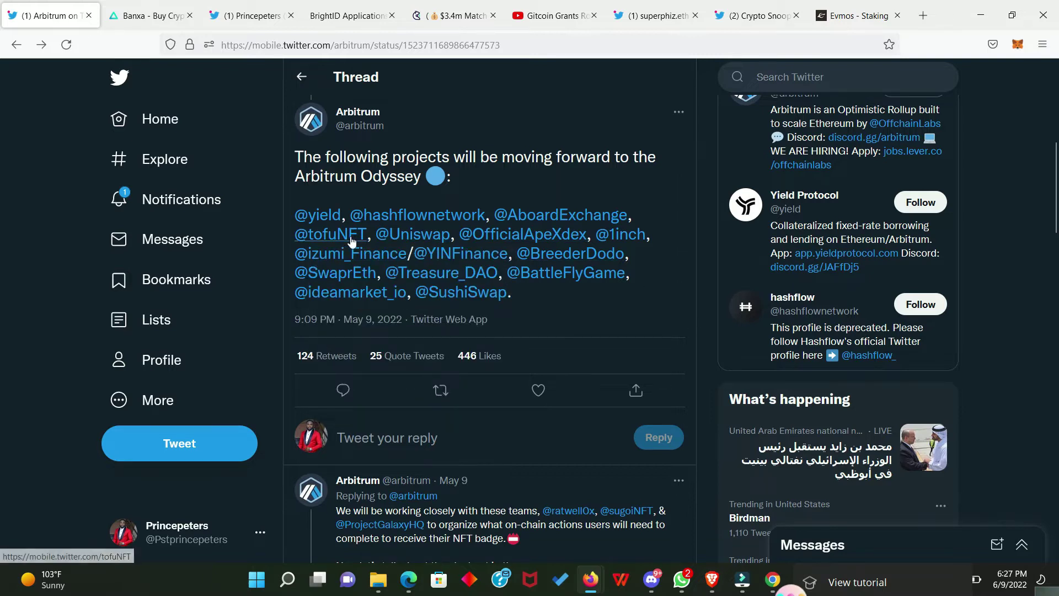
mouse_move(488, 275)
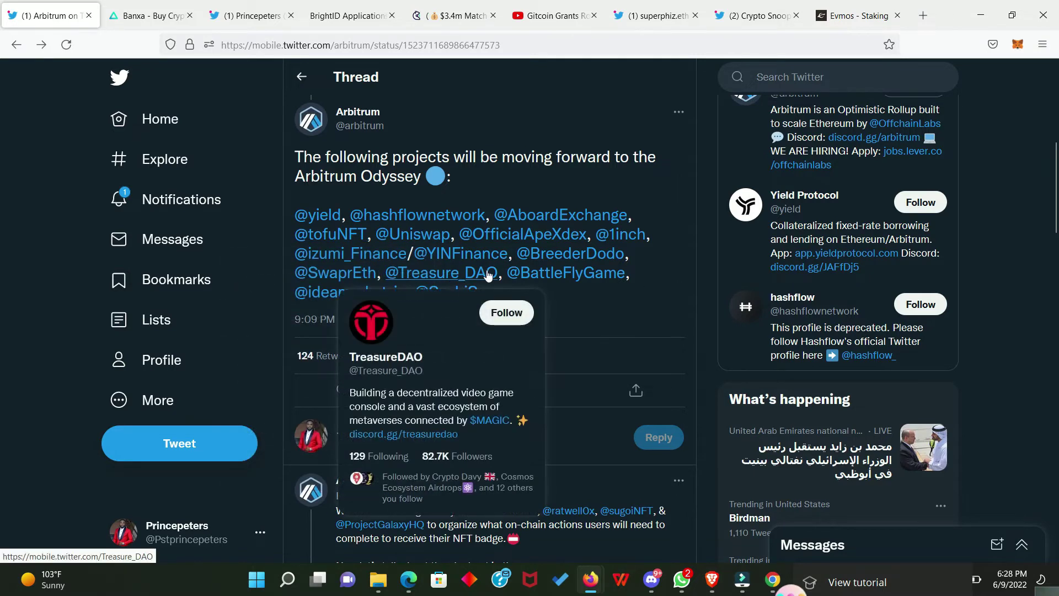
mouse_move(326, 302)
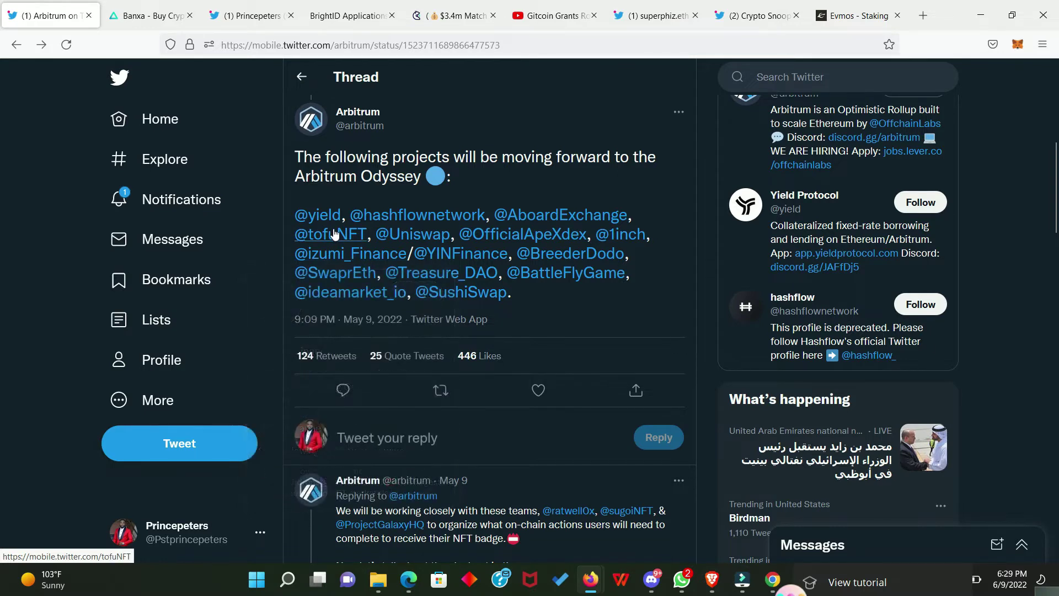
mouse_move(346, 241)
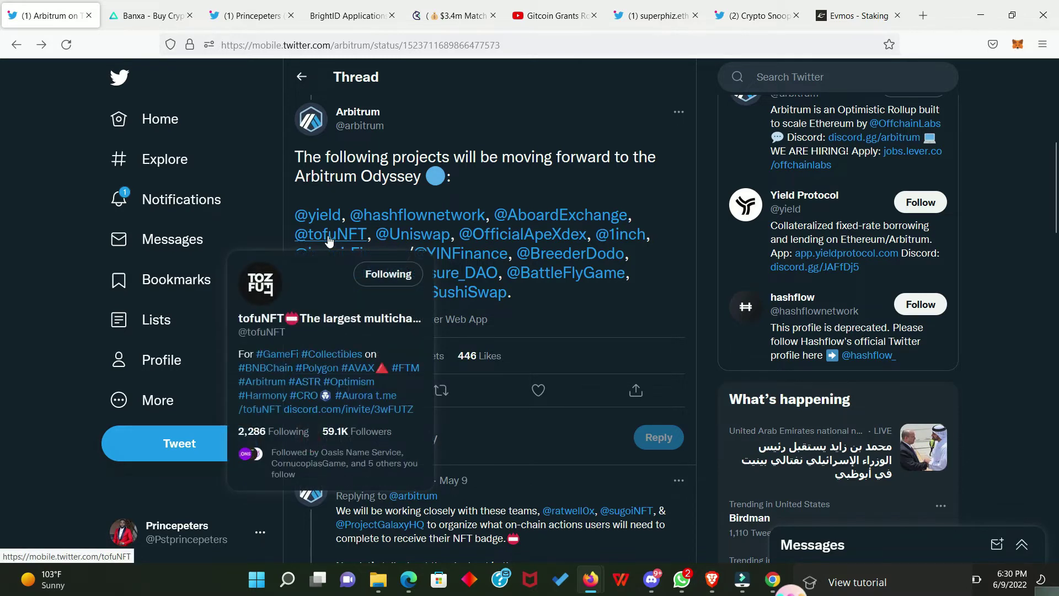
click(328, 235)
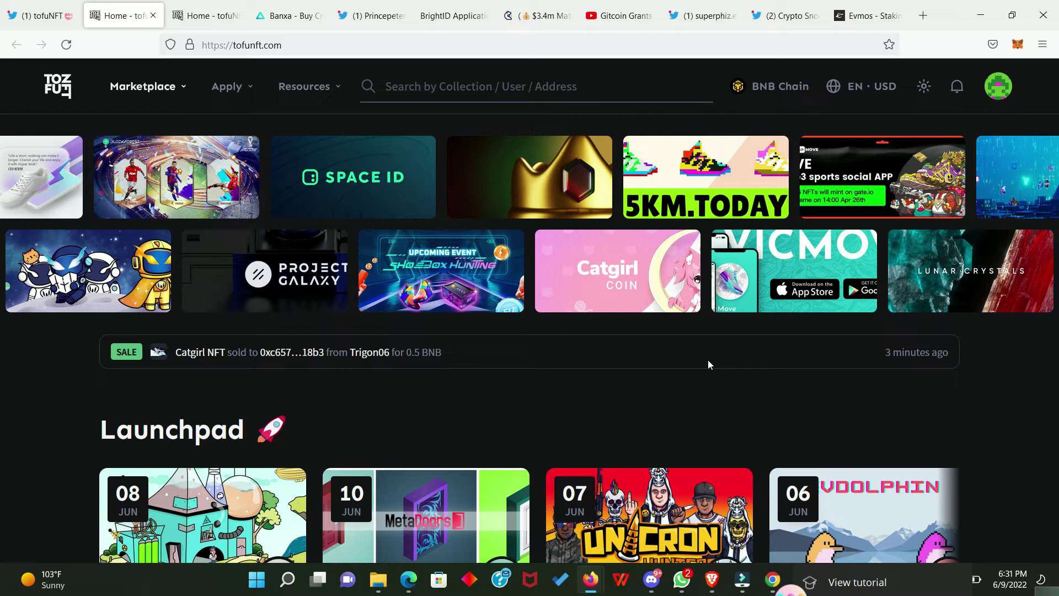
Switch the tofuNFT marketplace chain from BNB Chain to Arbitrum.
click(779, 94)
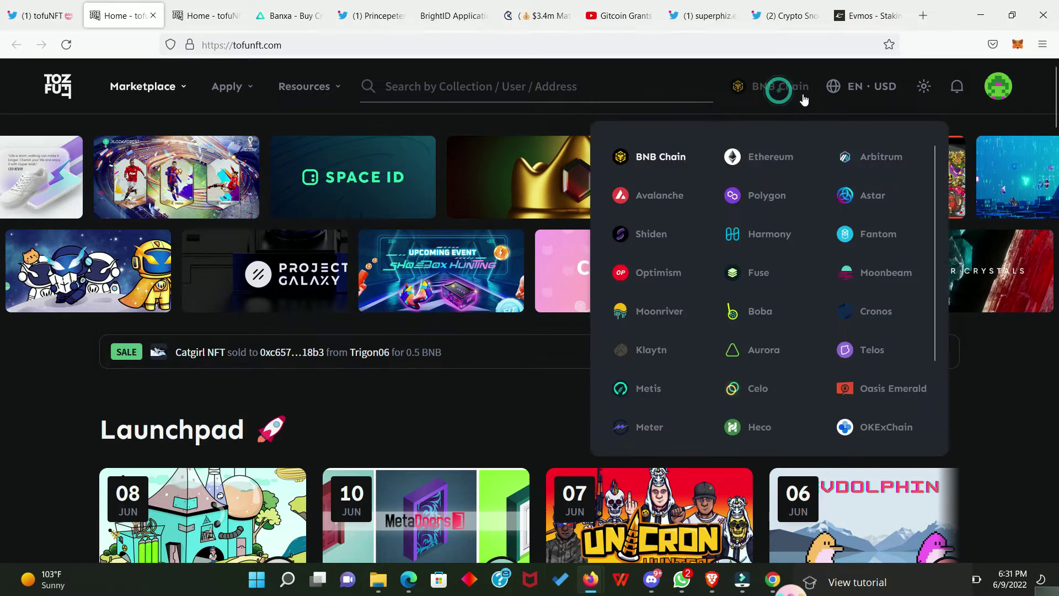
click(873, 163)
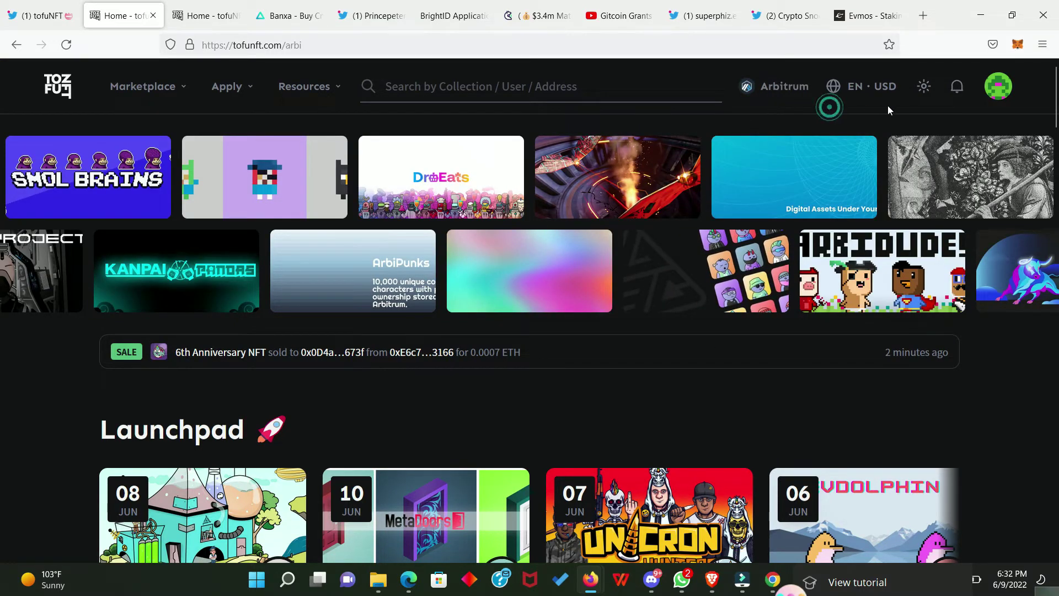
Open My NFTs from the avatar menu and browse the 16 In wallet items.
click(993, 91)
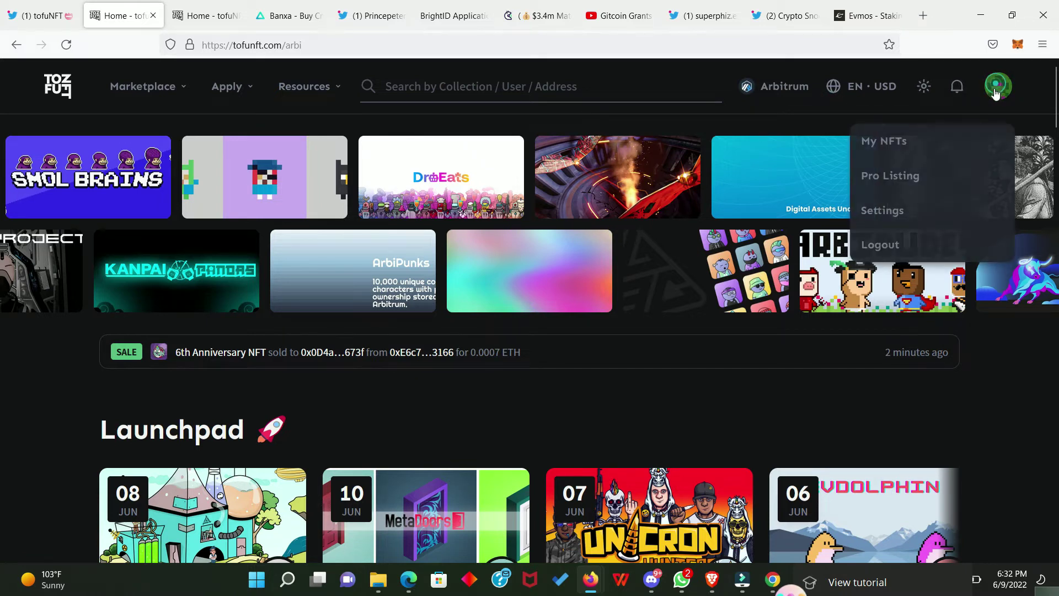
click(900, 145)
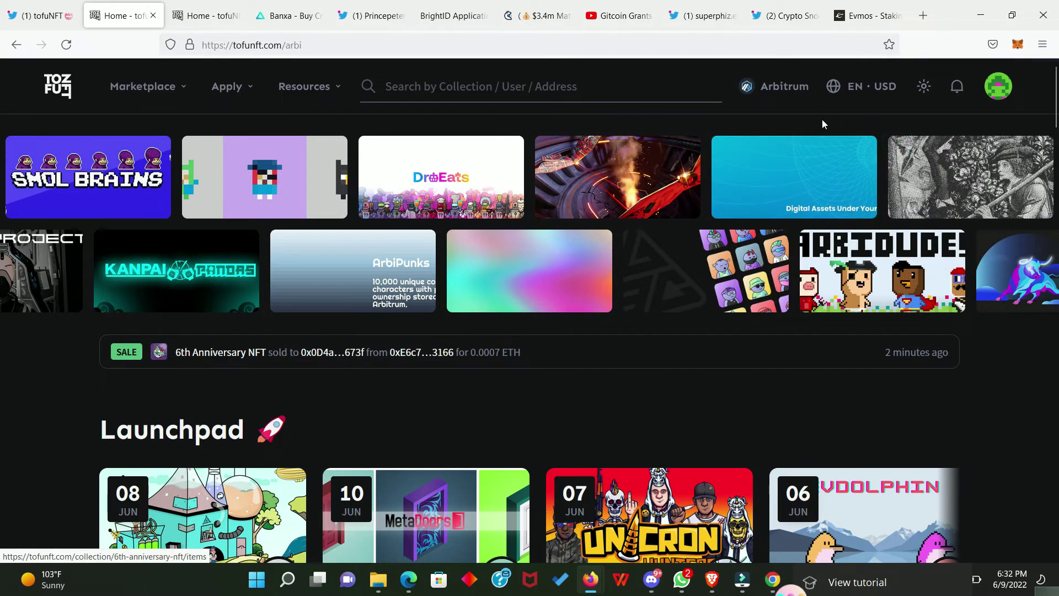
scroll(596, 236, down, 2)
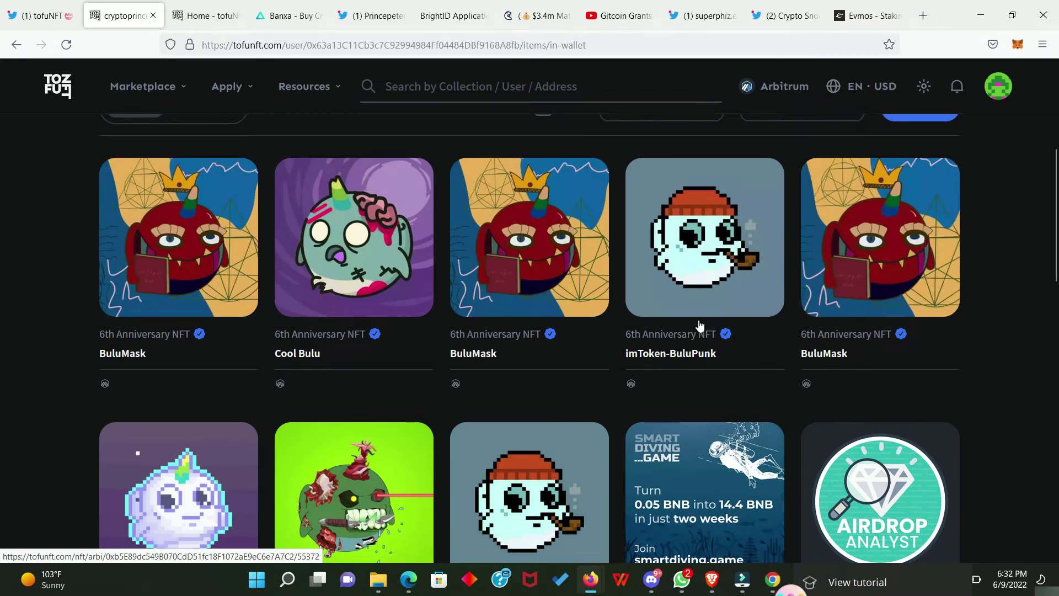
scroll(577, 385, down, 3)
scroll(576, 386, down, 3)
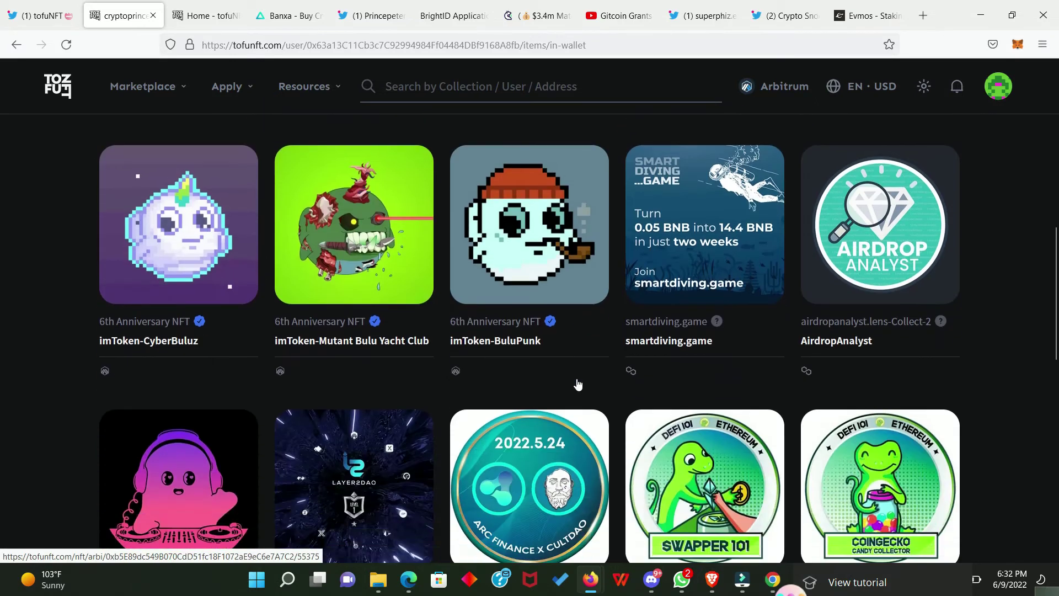
scroll(62, 342, up, 6)
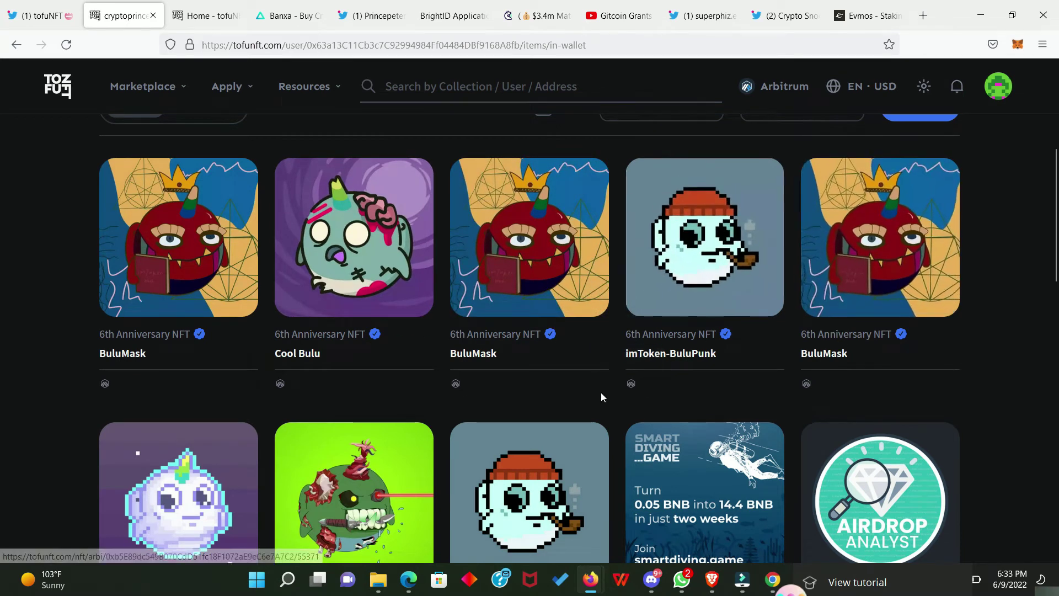
scroll(600, 392, down, 5)
scroll(393, 439, up, 6)
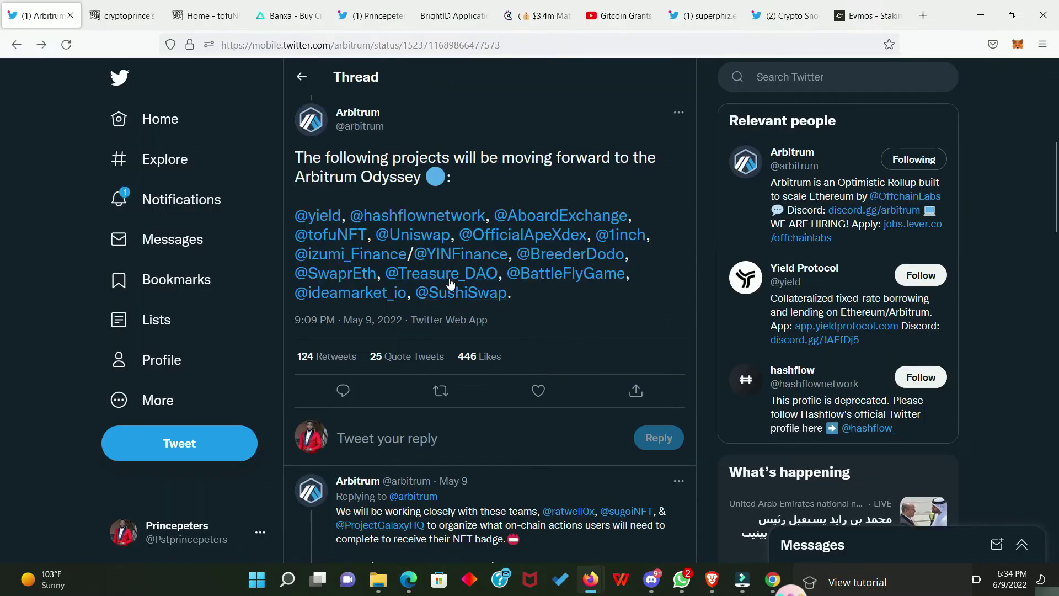
click(447, 284)
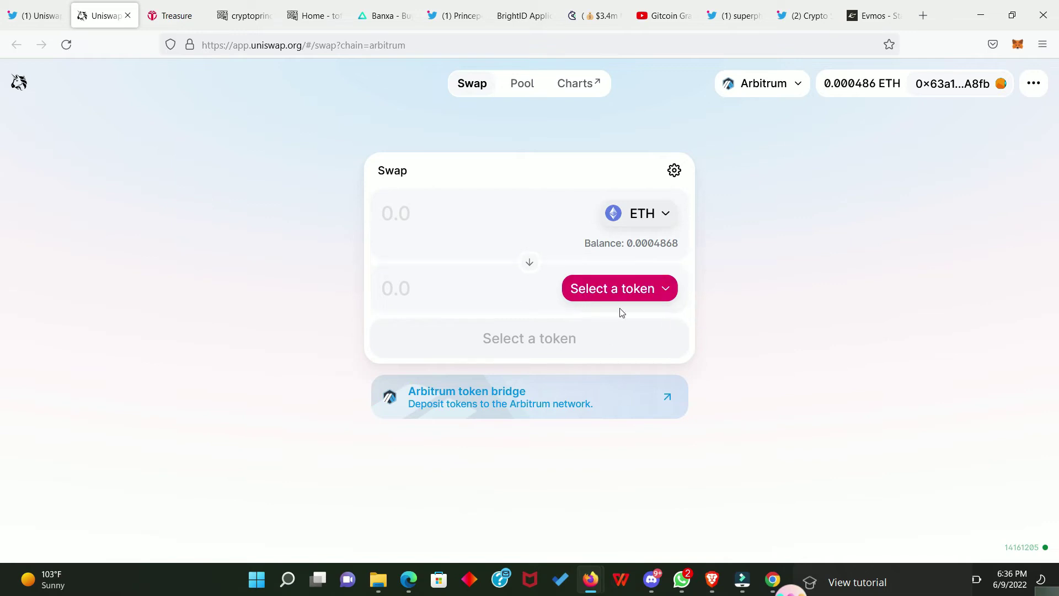
Search 'magi' and set MAGIC as the Uniswap output token, showing a 2.752 balance.
click(667, 297)
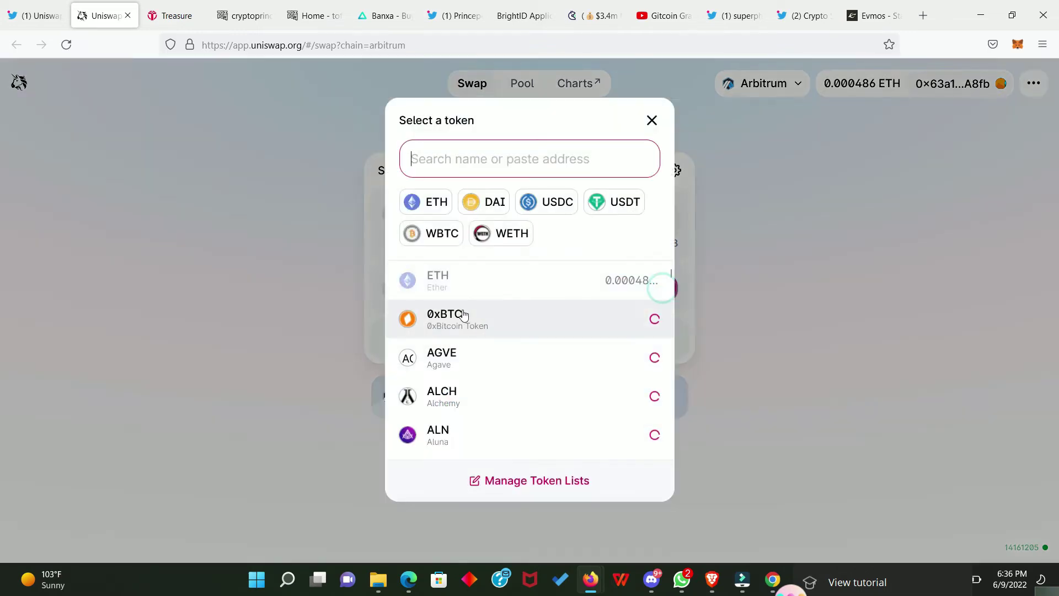
click(435, 164)
text(m)
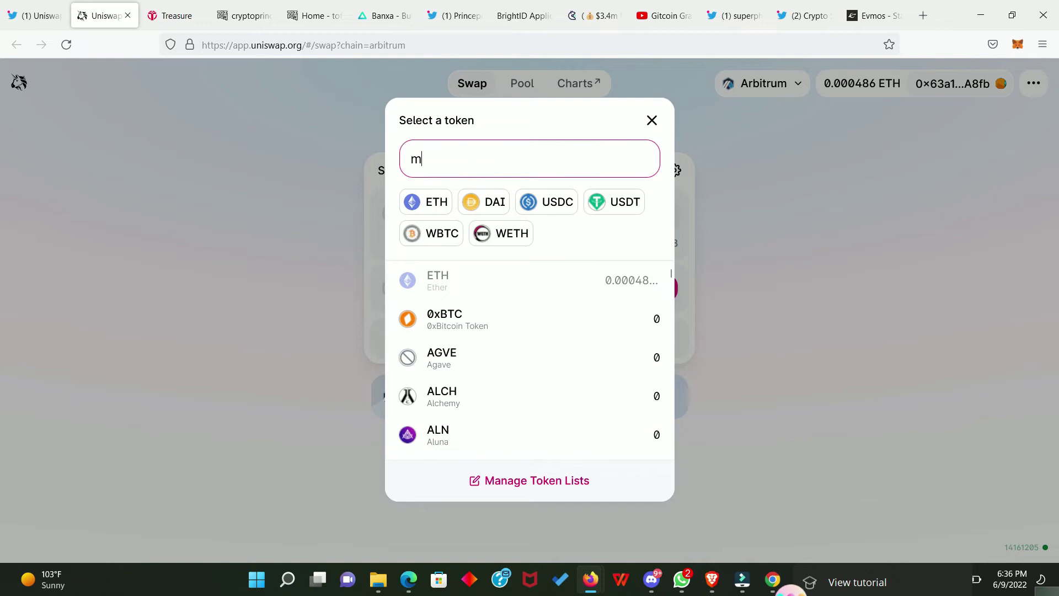
text(agi)
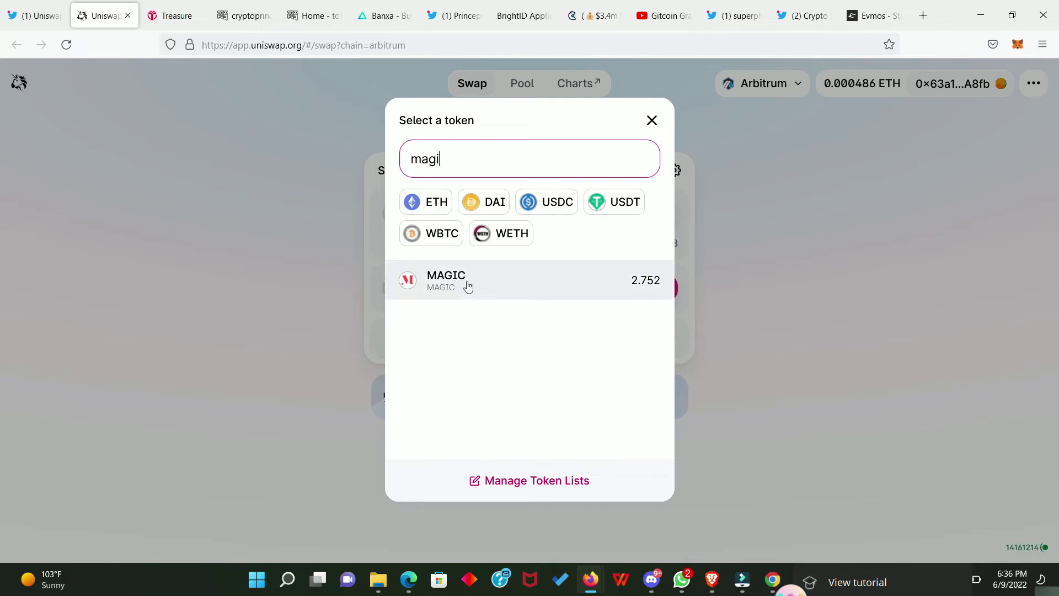
click(473, 285)
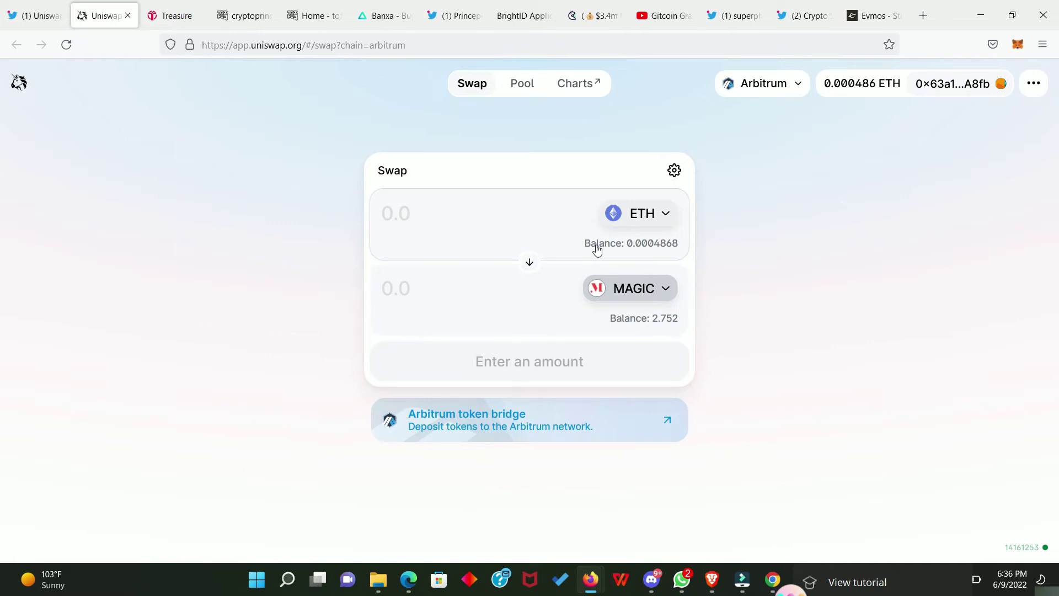
Quote 1 USDT into 1.92142 MAGIC, then open the Treasure Marketplace from the Treasure tab.
click(643, 217)
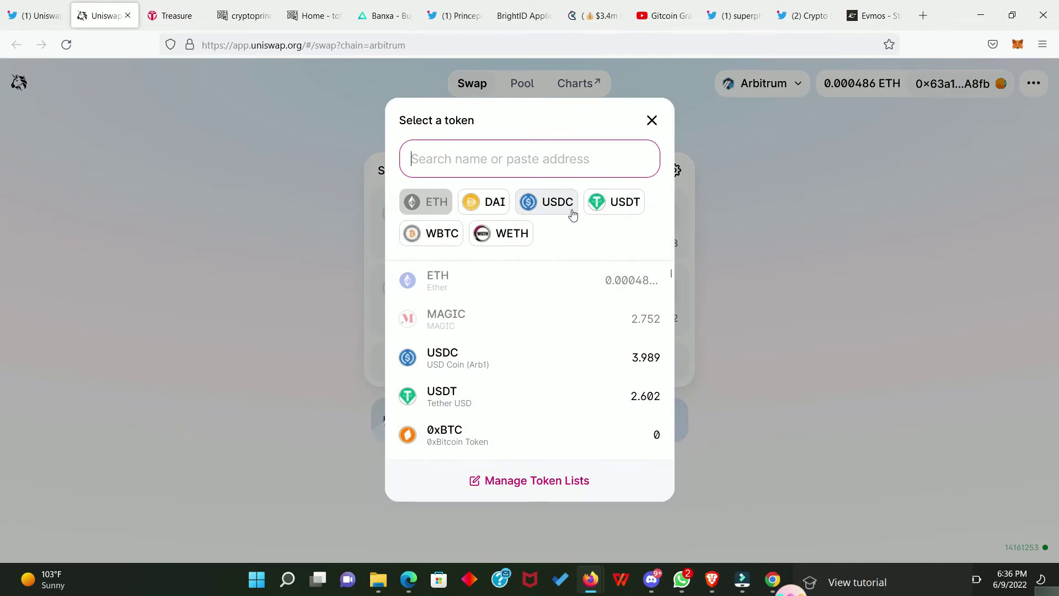
click(623, 211)
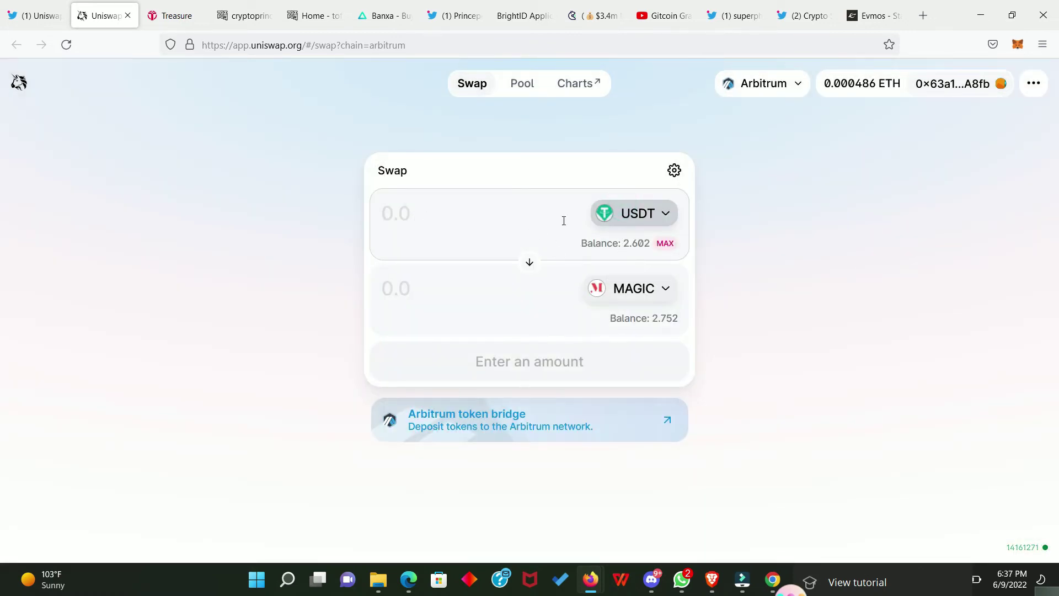
click(397, 220)
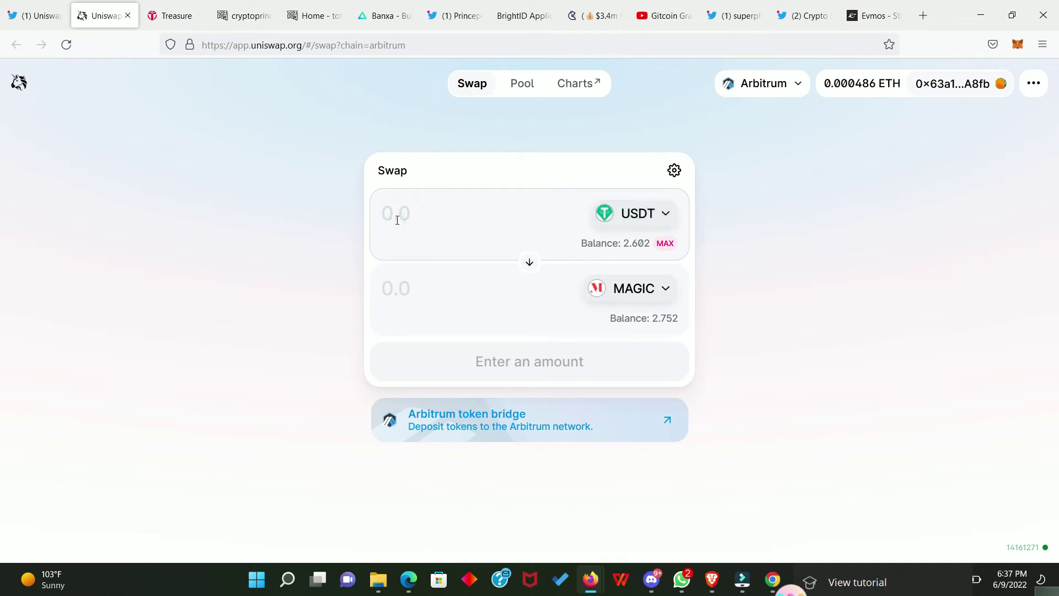
text(1)
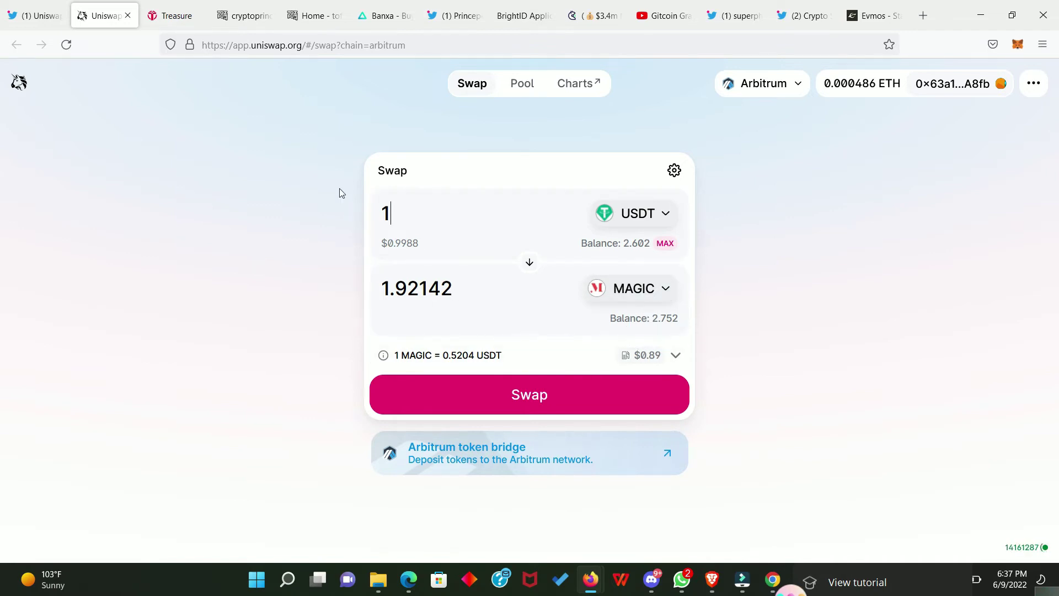
click(182, 15)
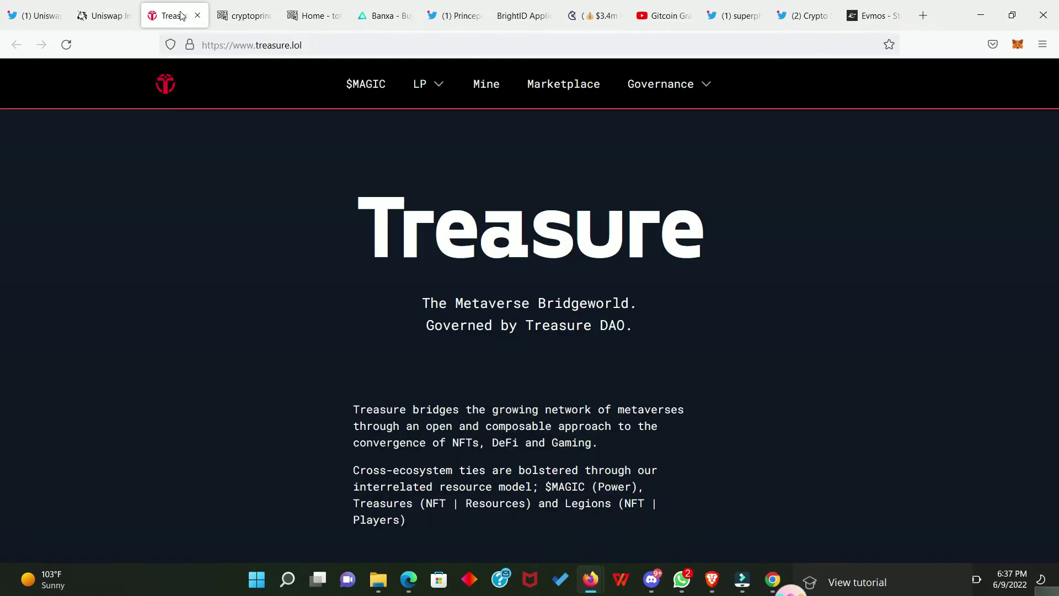
click(566, 89)
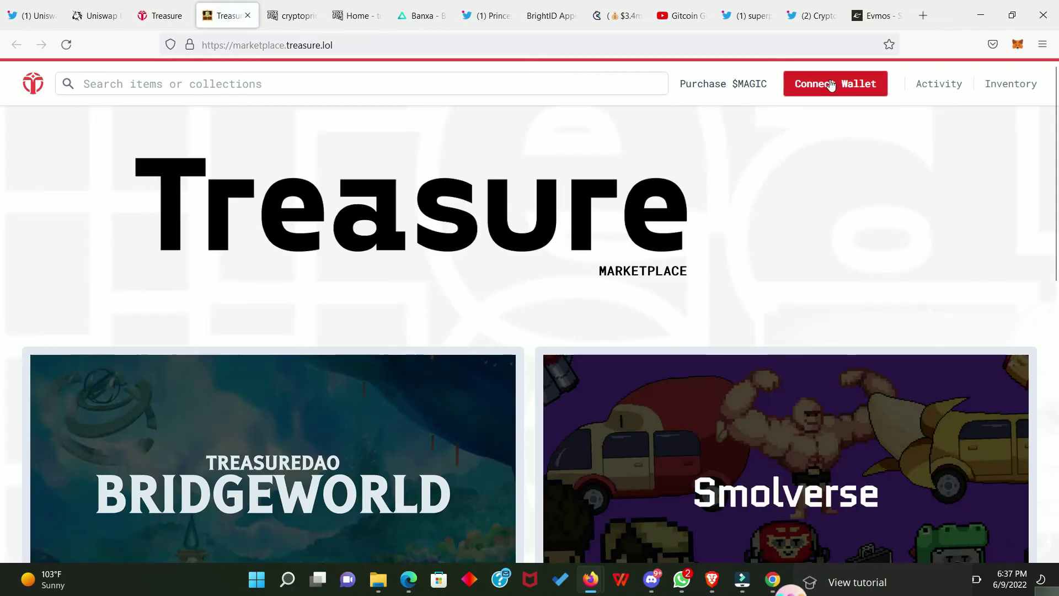
Connect MetaMask to Treasure Marketplace, showing 2.752 $MAGIC, and scroll down the collections.
click(832, 85)
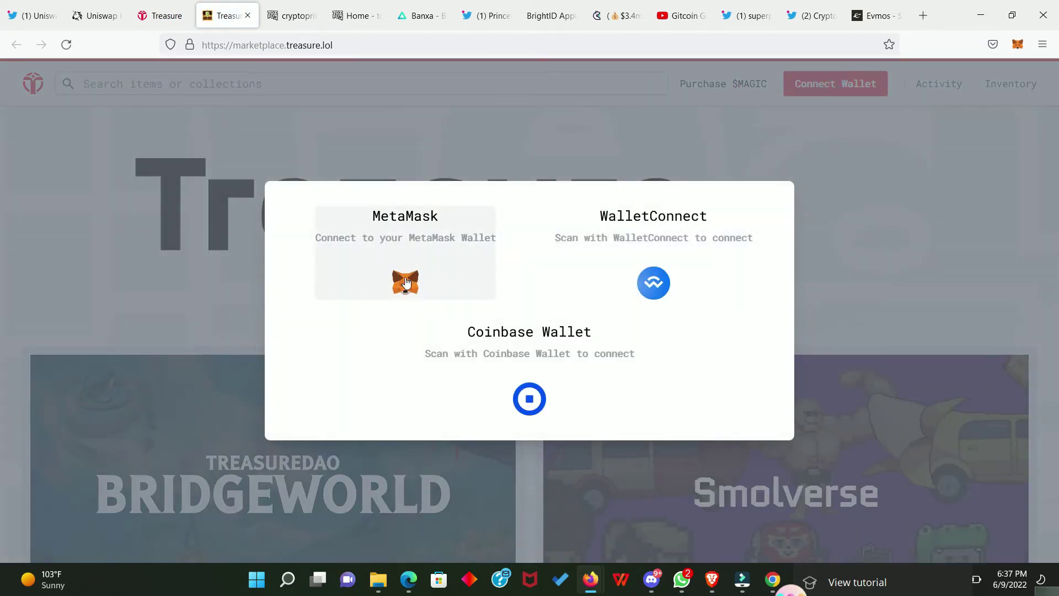
click(403, 285)
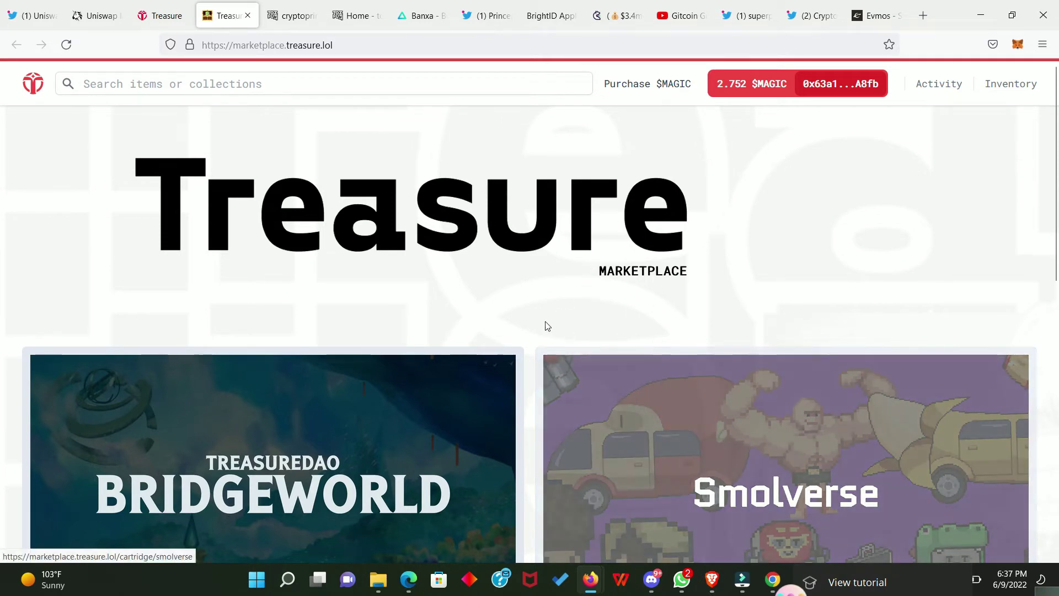
scroll(544, 315, down, 2)
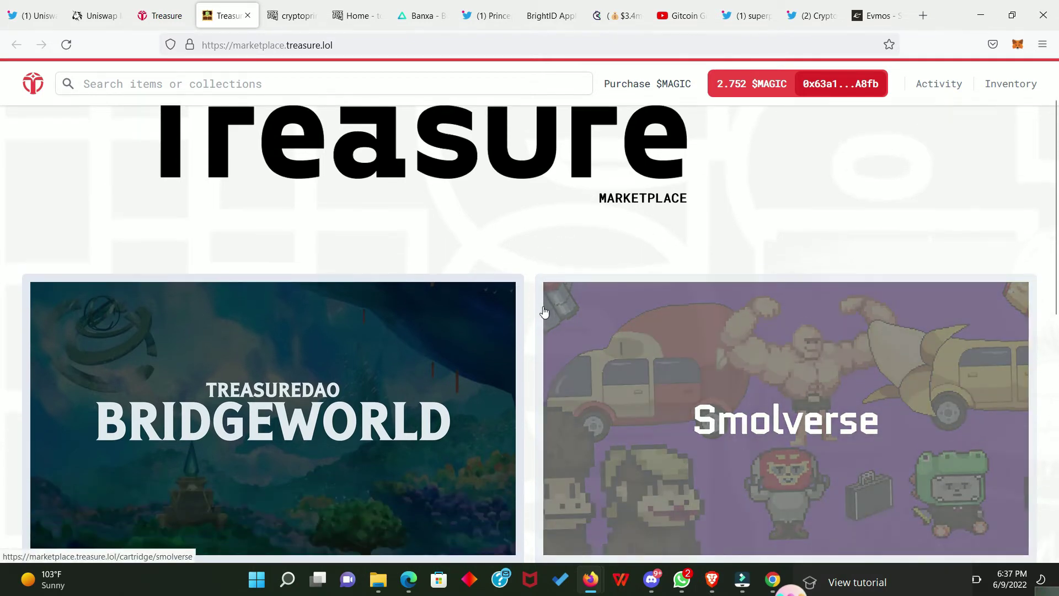
scroll(543, 312, down, 4)
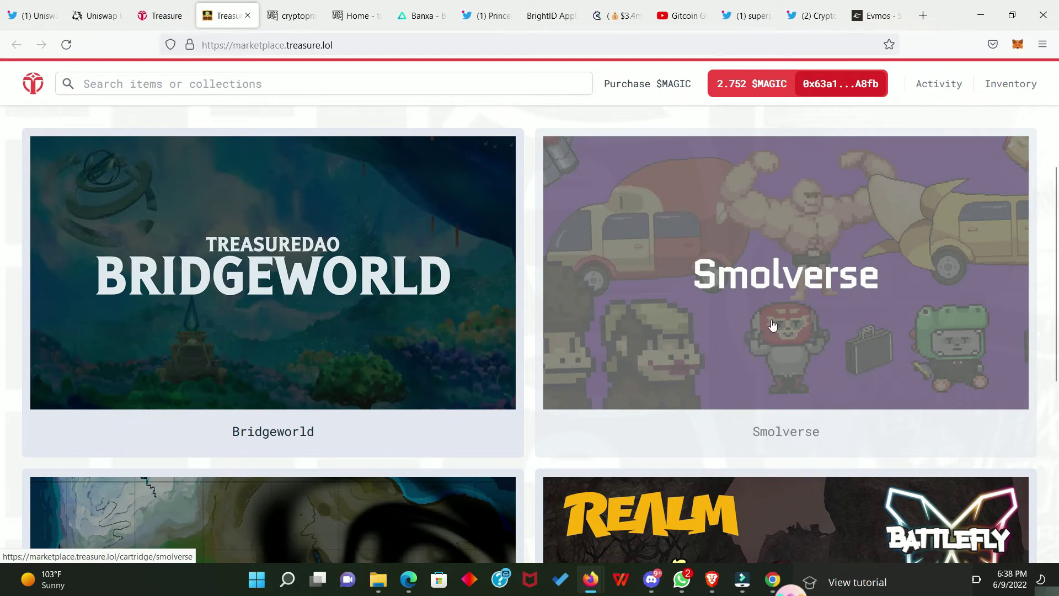
Open Smolverse, then the Smol Treasures collection, and scroll its listings from Moon Rock at 2.3 $MAGIC.
click(687, 334)
scroll(552, 375, down, 10)
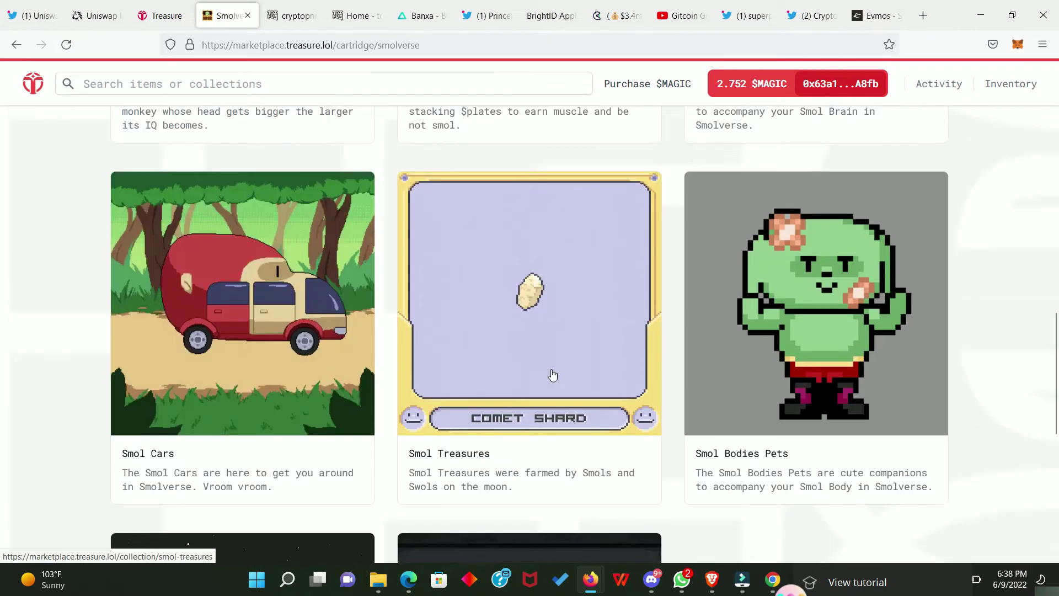
scroll(552, 375, down, 1)
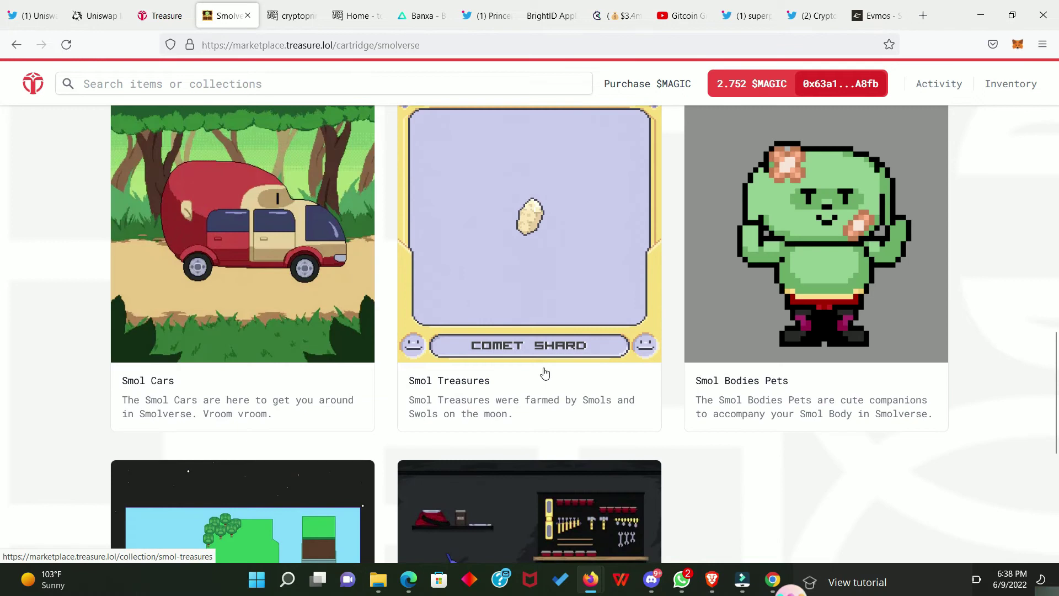
click(572, 267)
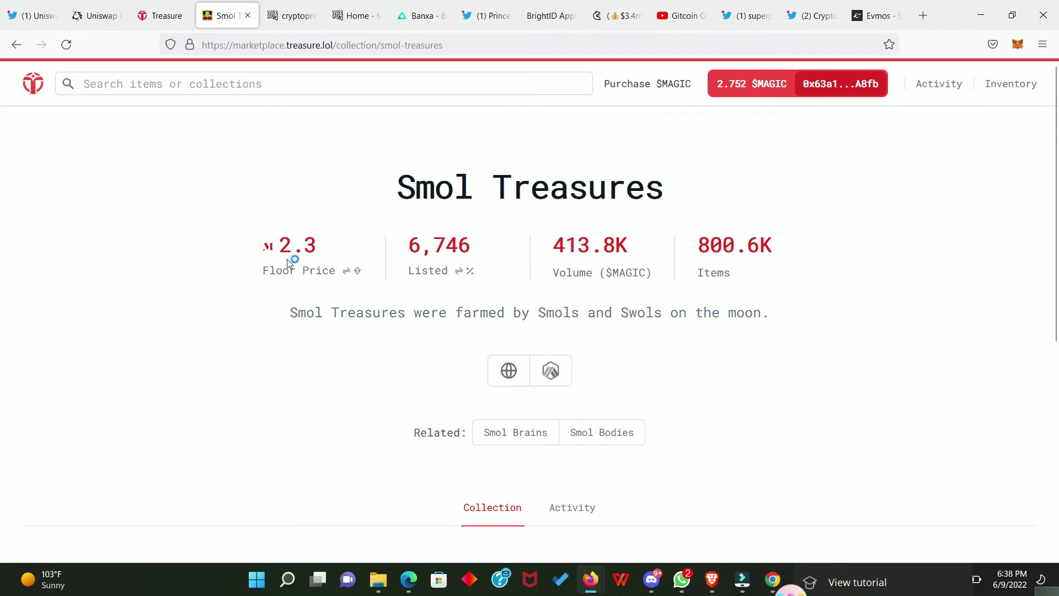
scroll(292, 183, down, 2)
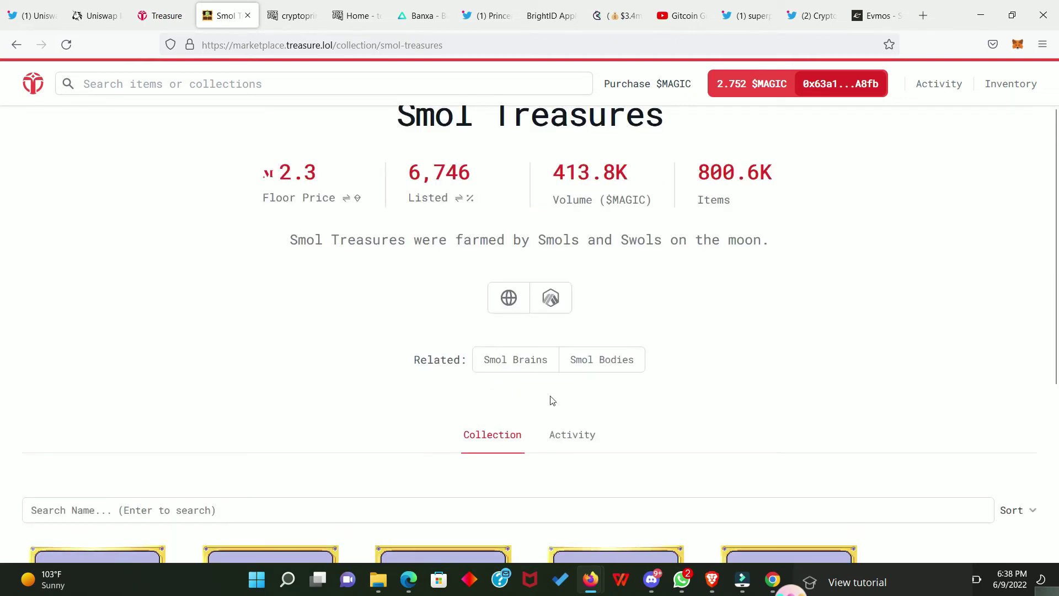
scroll(672, 413, down, 5)
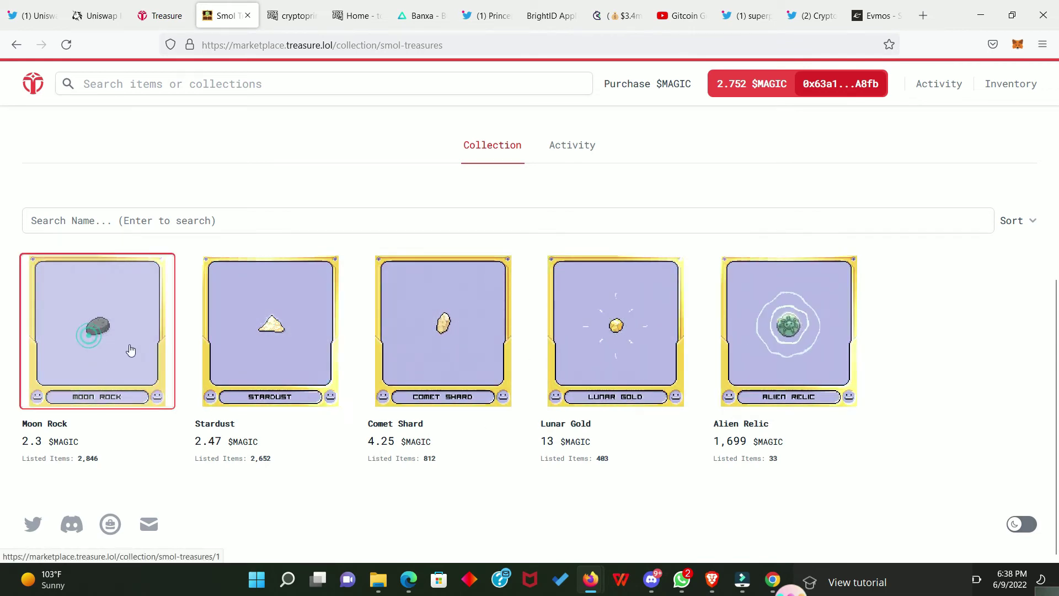
Start a Moon Rock purchase, cancel the order, and view the Inventory with one Stardust.
click(116, 355)
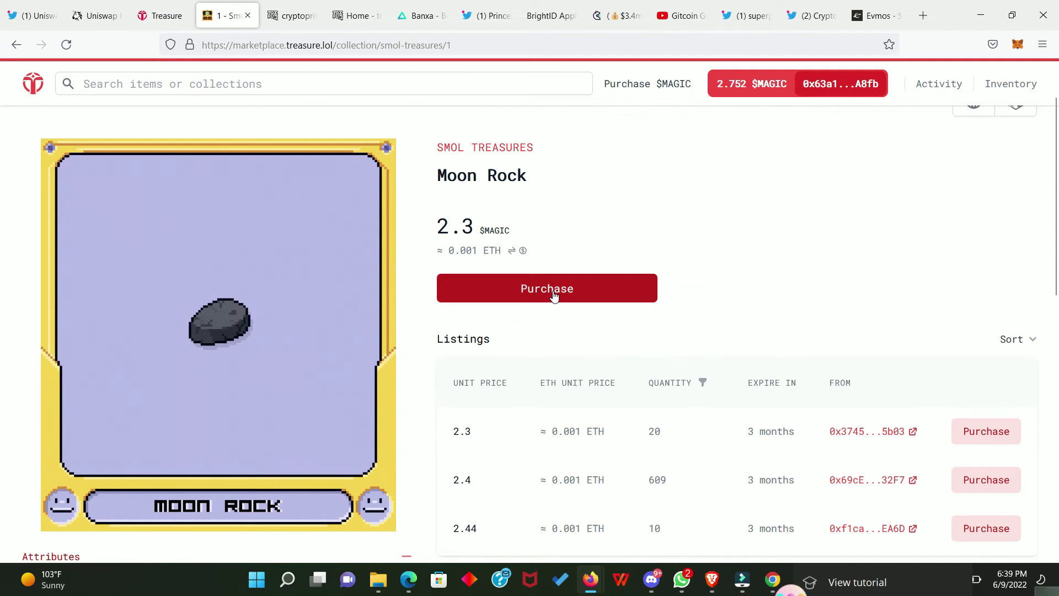
click(557, 295)
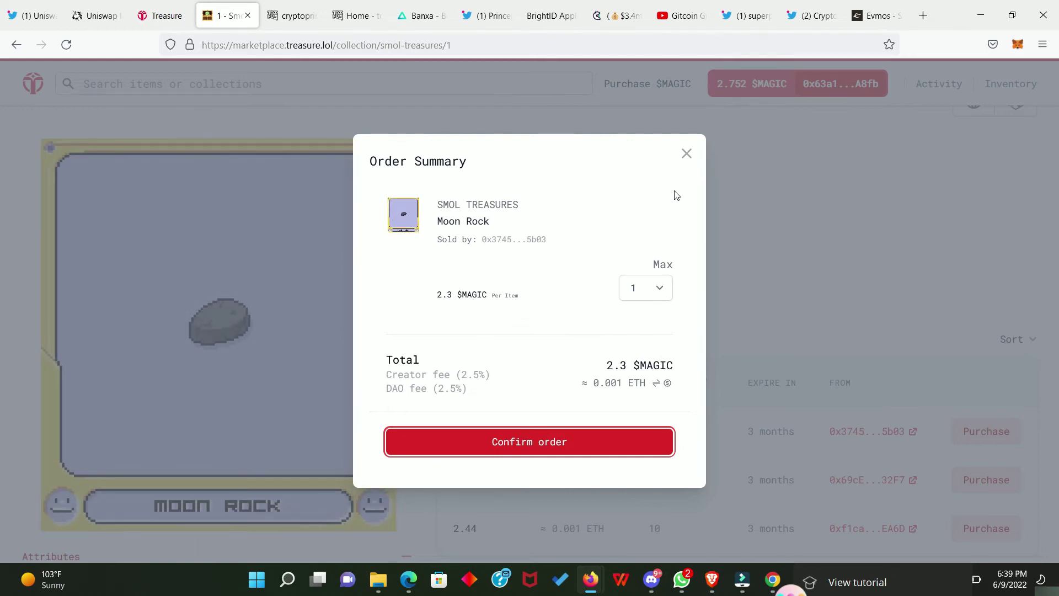
click(686, 154)
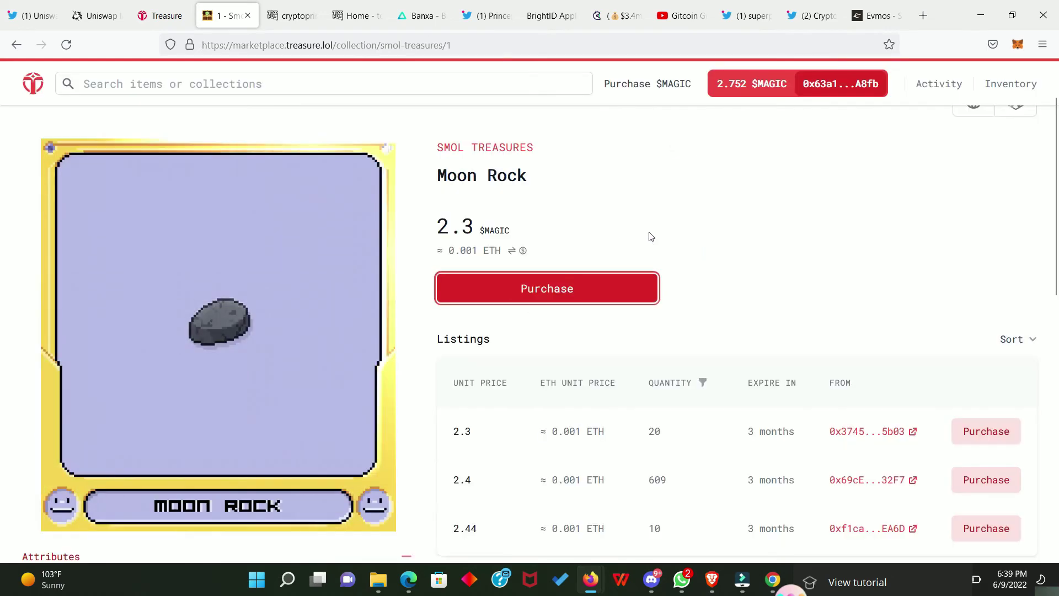
scroll(689, 235, up, 1)
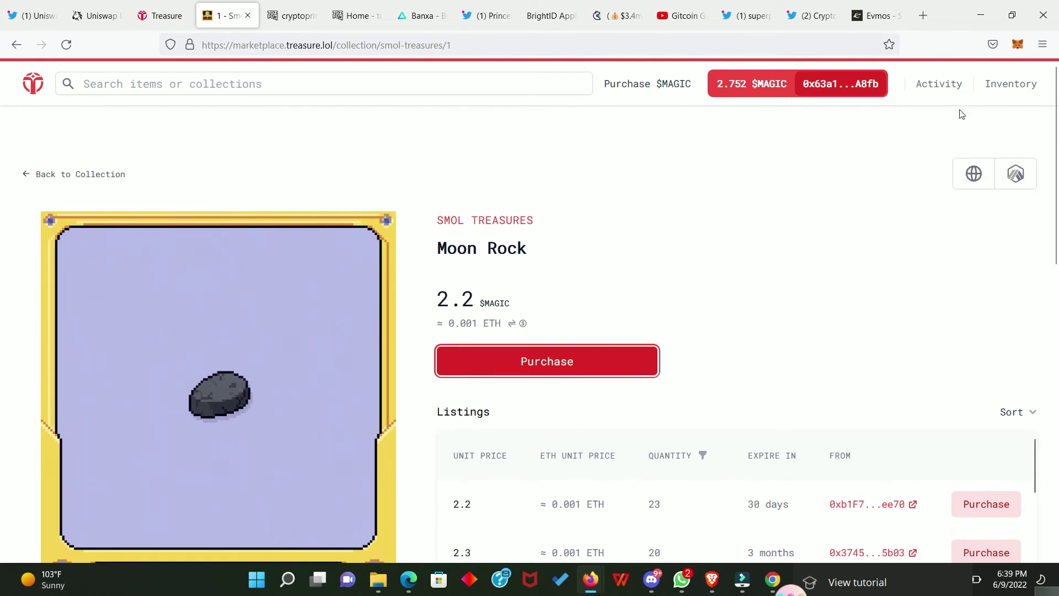
click(1013, 88)
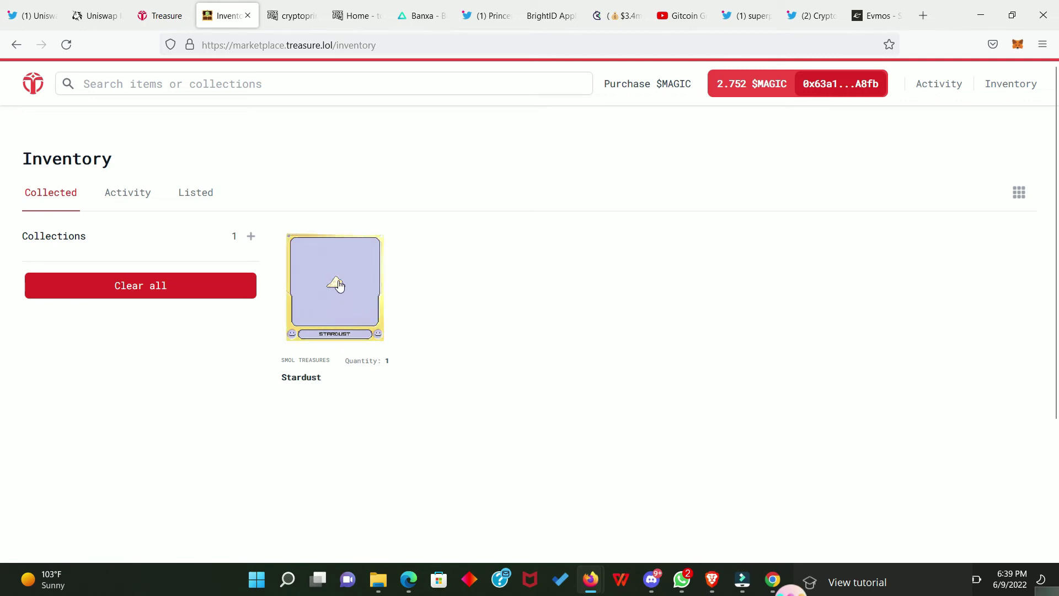
click(336, 285)
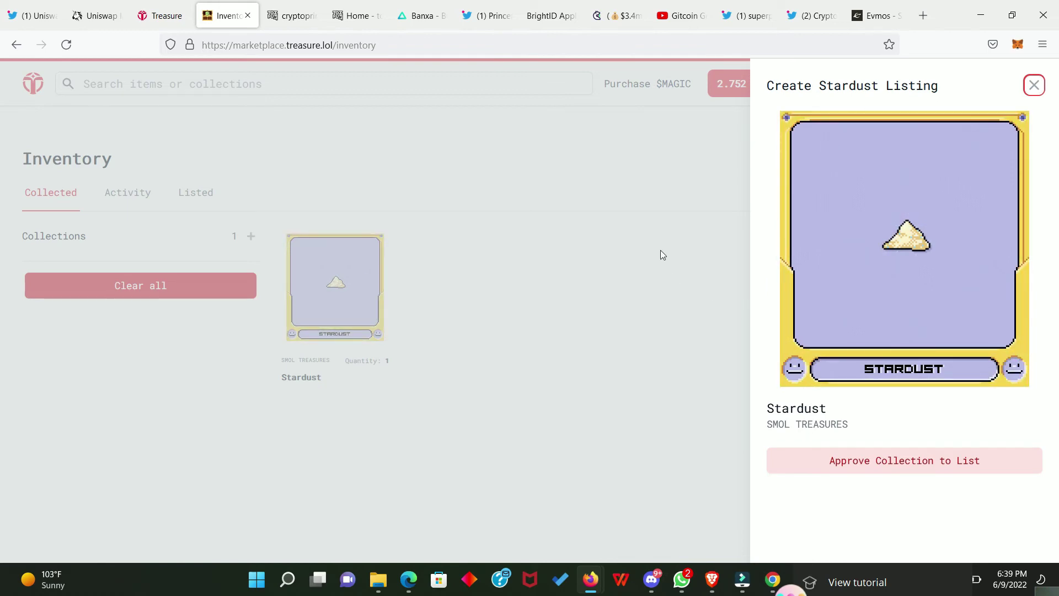
click(523, 232)
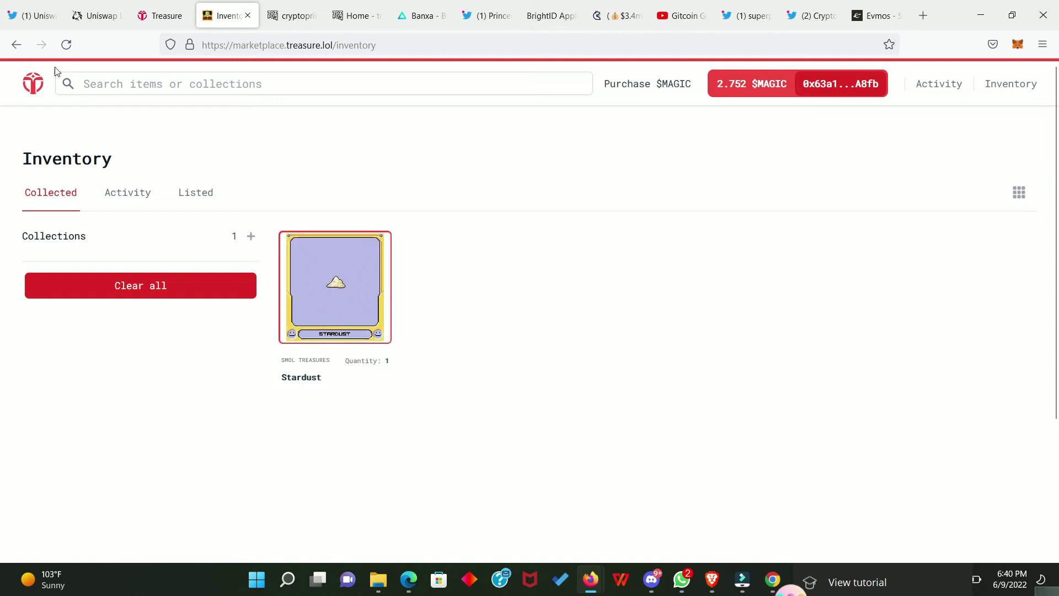
Return to the Arbitrum tweet, open ideamarket.io and scroll down to the Cases list.
click(38, 12)
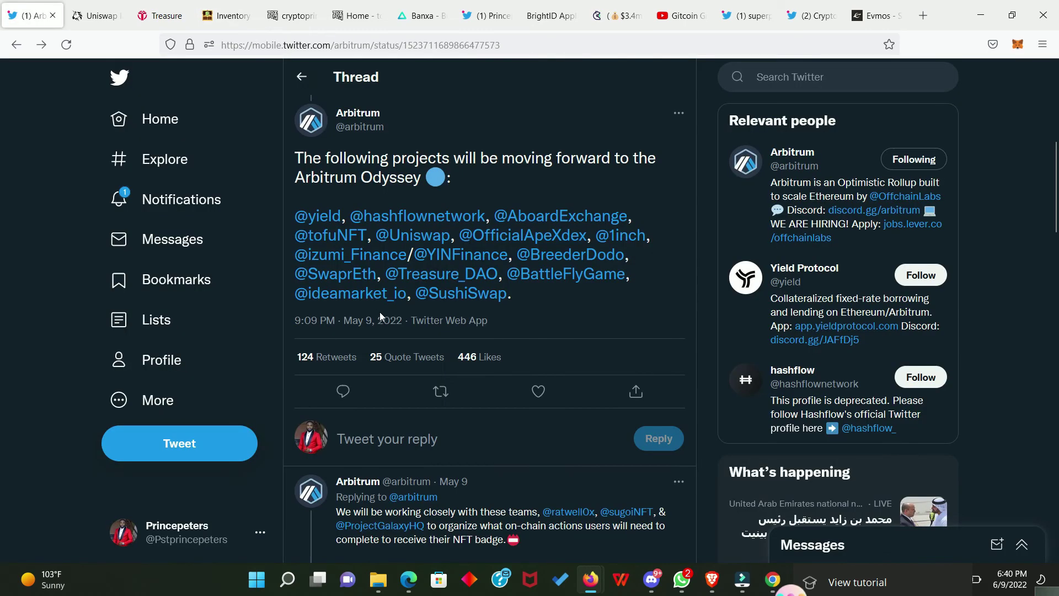
click(346, 302)
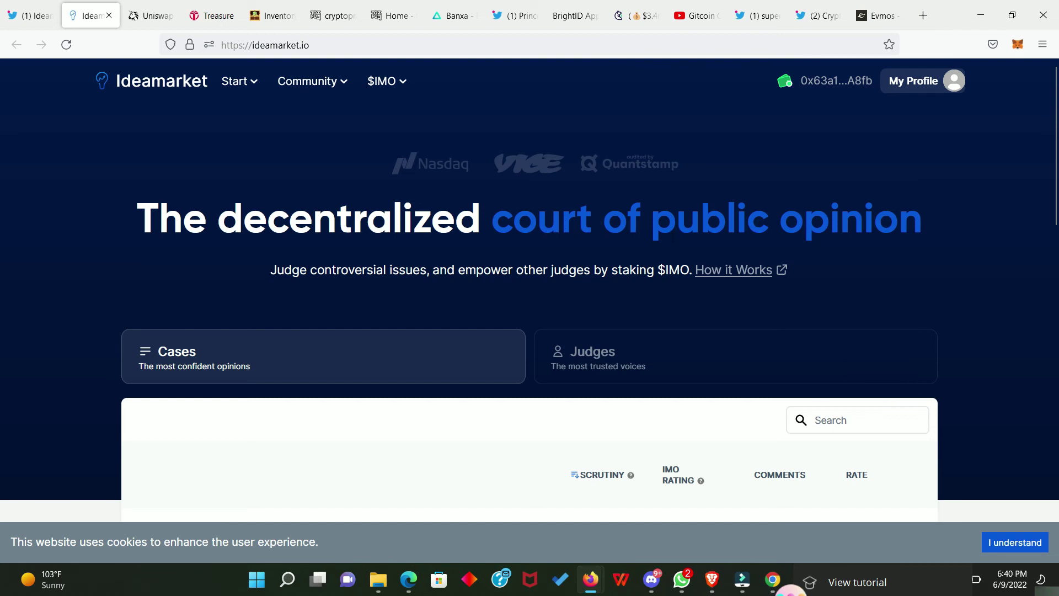
scroll(458, 307, down, 3)
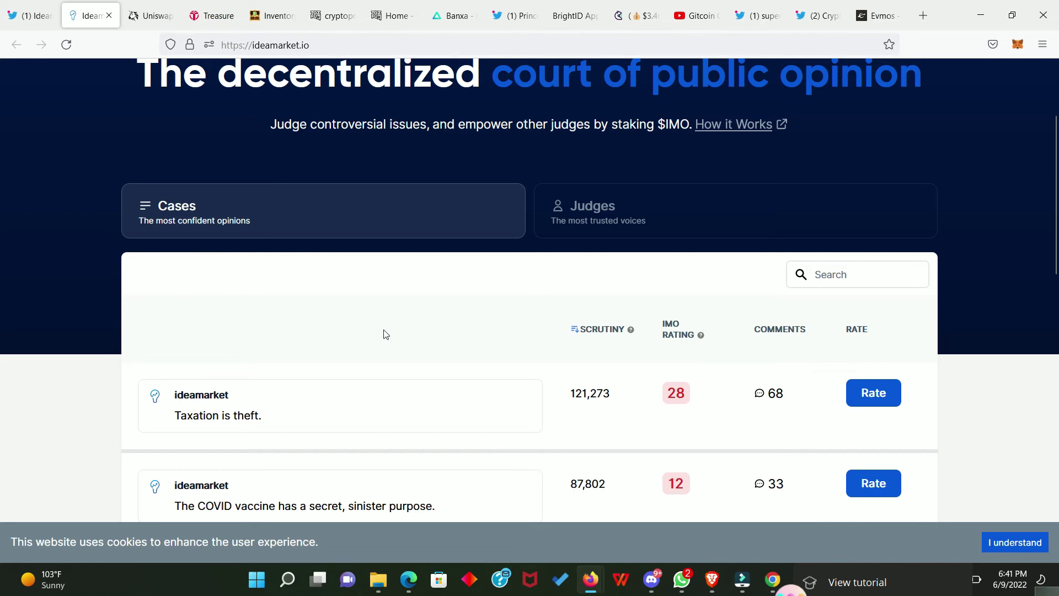
scroll(438, 327, down, 2)
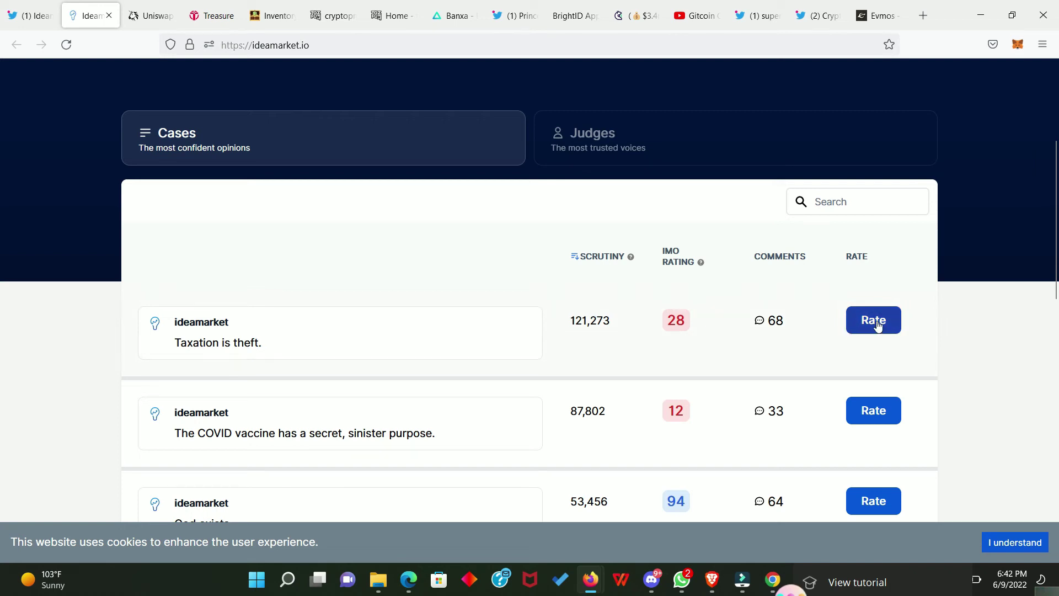
scroll(631, 345, down, 4)
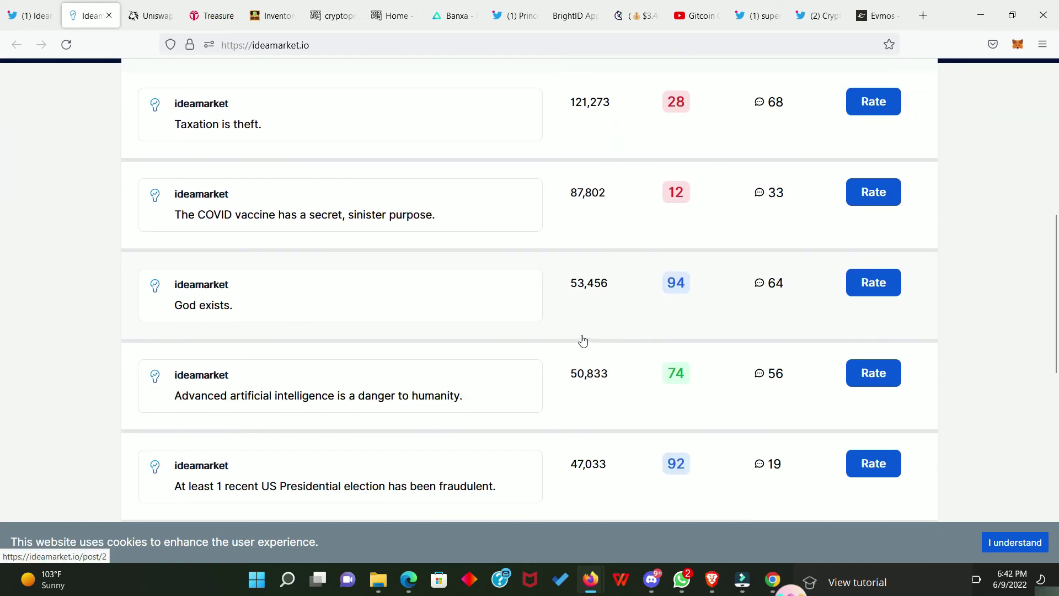
Rate 'God exists.' at 100 with the reasoning 'God exists of cause. His word said so…' and submit.
click(884, 288)
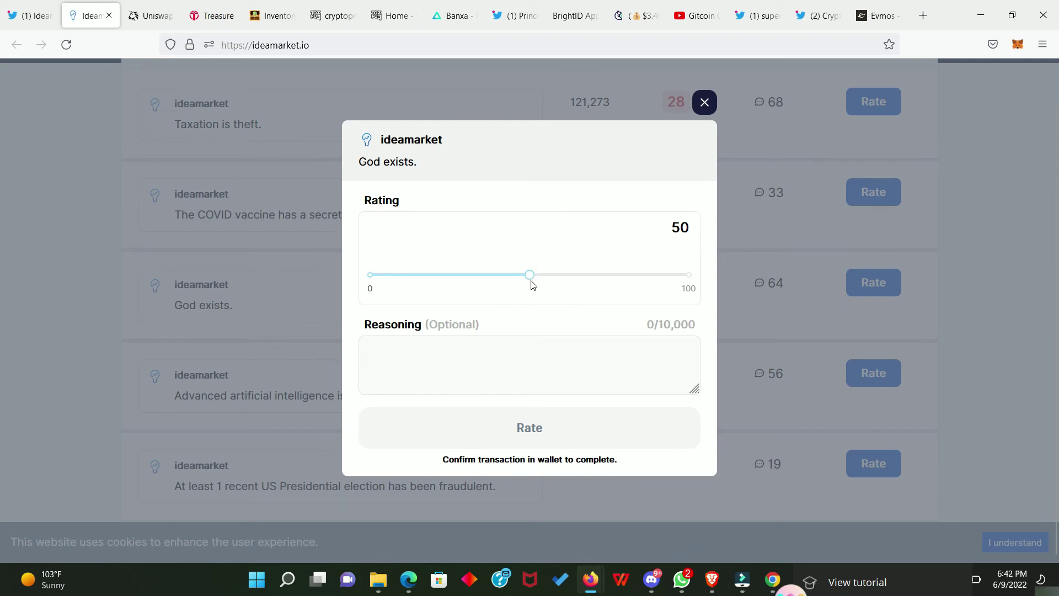
click(409, 353)
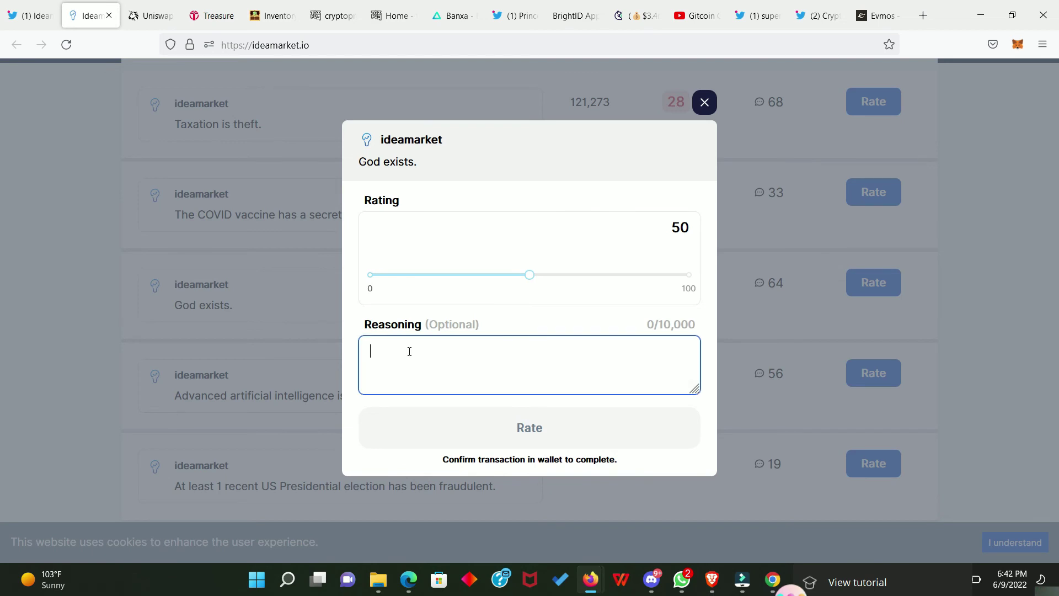
text(God exists of cause. His word said so and we see his wonders day by day all around the world.)
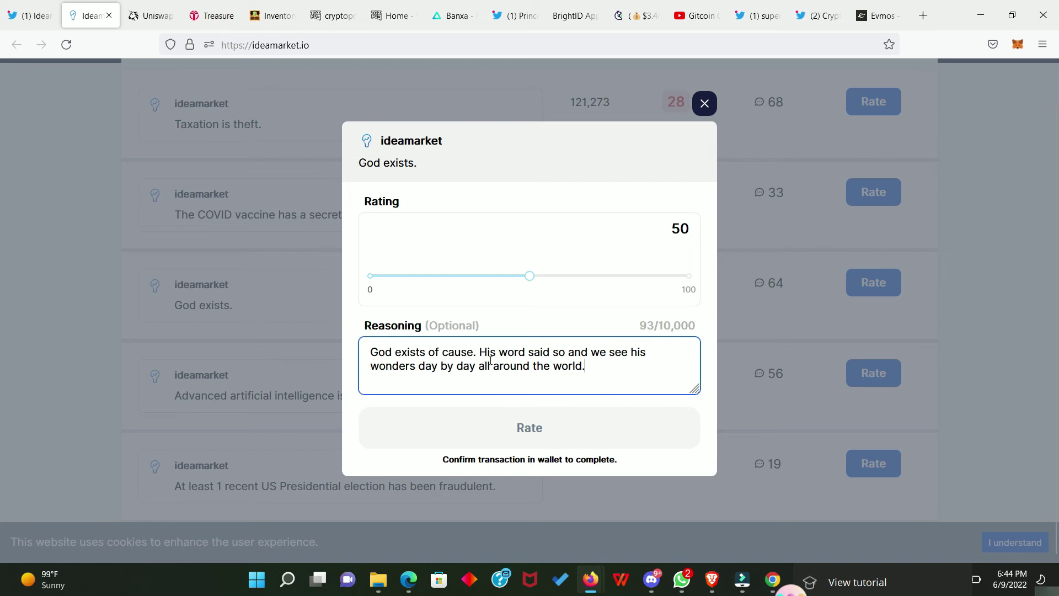
mouse_move(530, 277)
drag(531, 276, 691, 275)
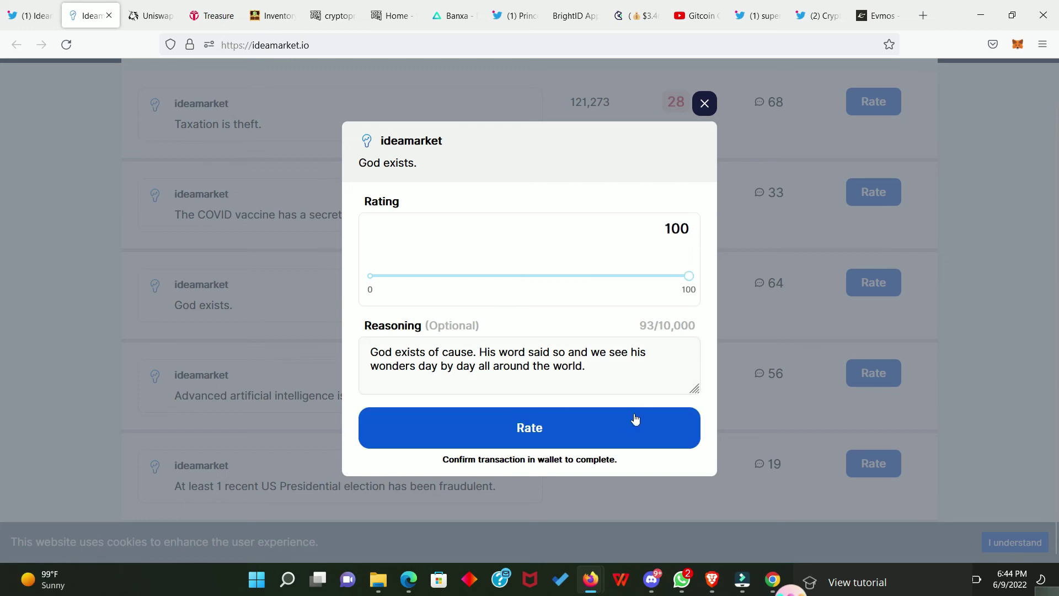
click(531, 434)
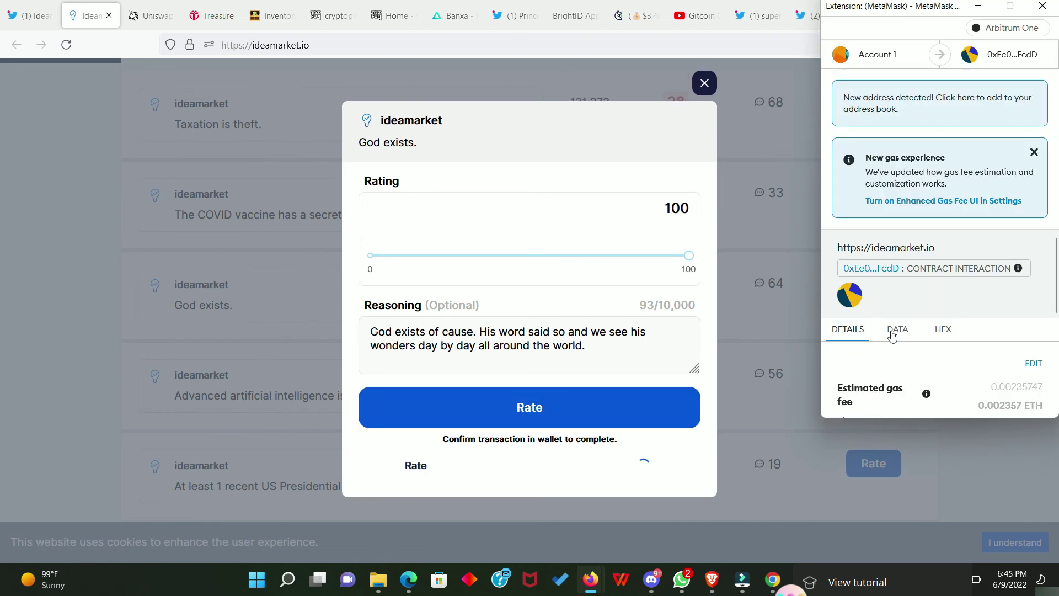
Reject the MetaMask rating transaction after seeing it lacks sufficient funds.
scroll(893, 336, down, 3)
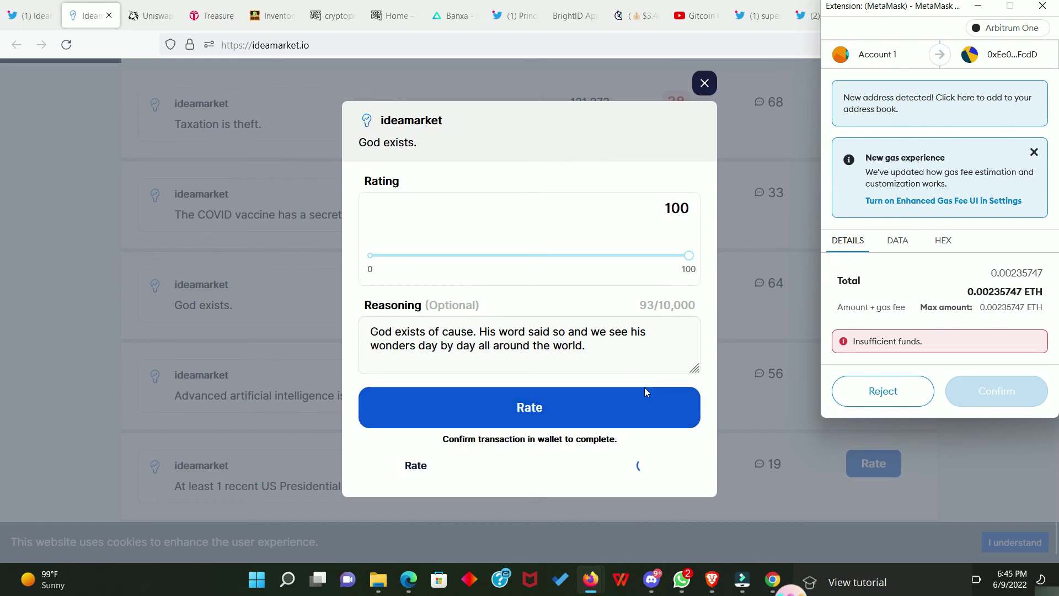
click(881, 391)
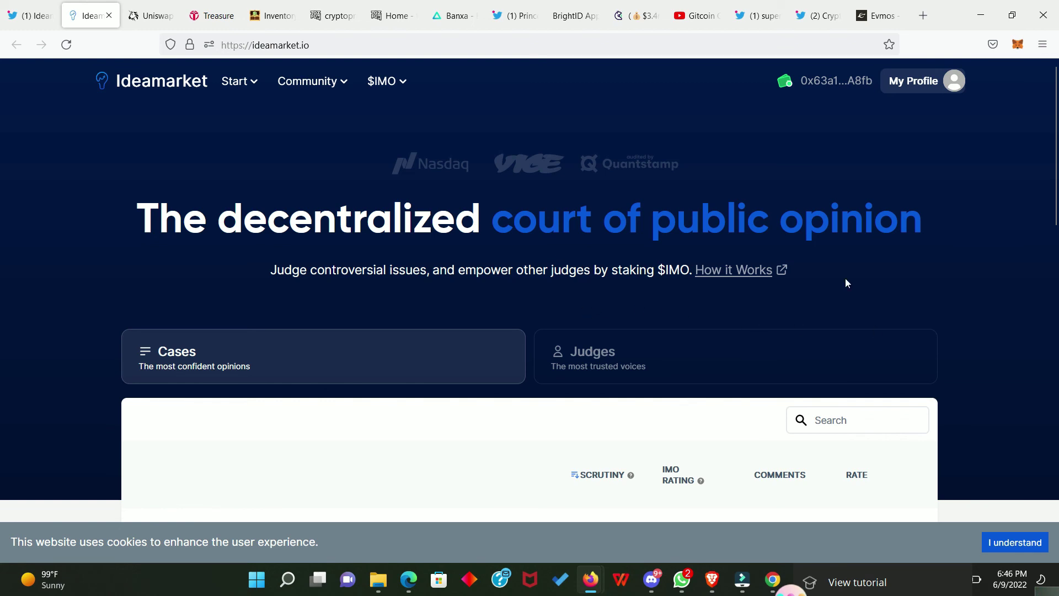
scroll(847, 283, down, 5)
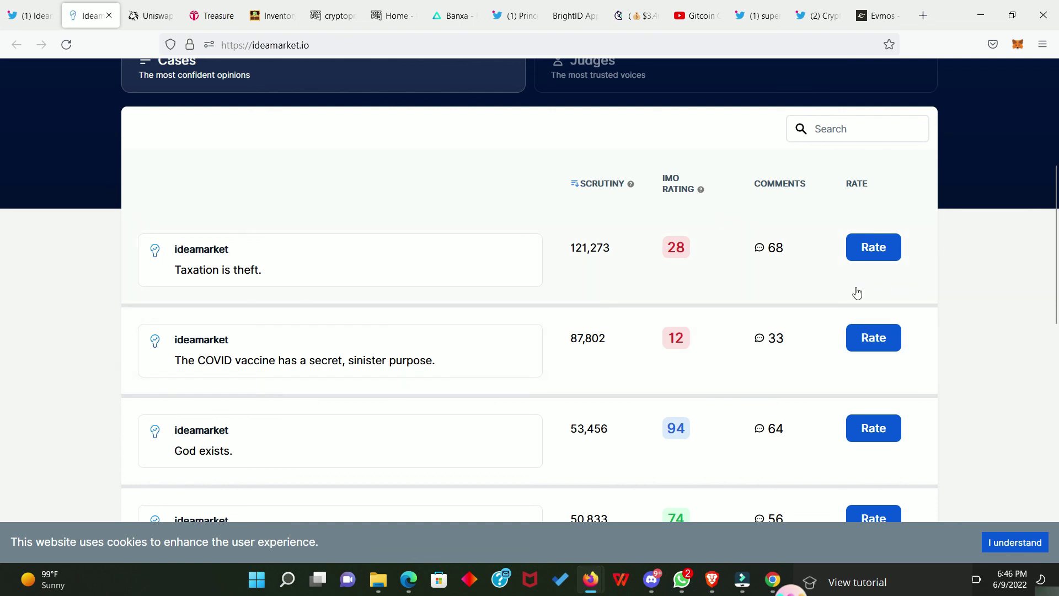
scroll(338, 358, down, 6)
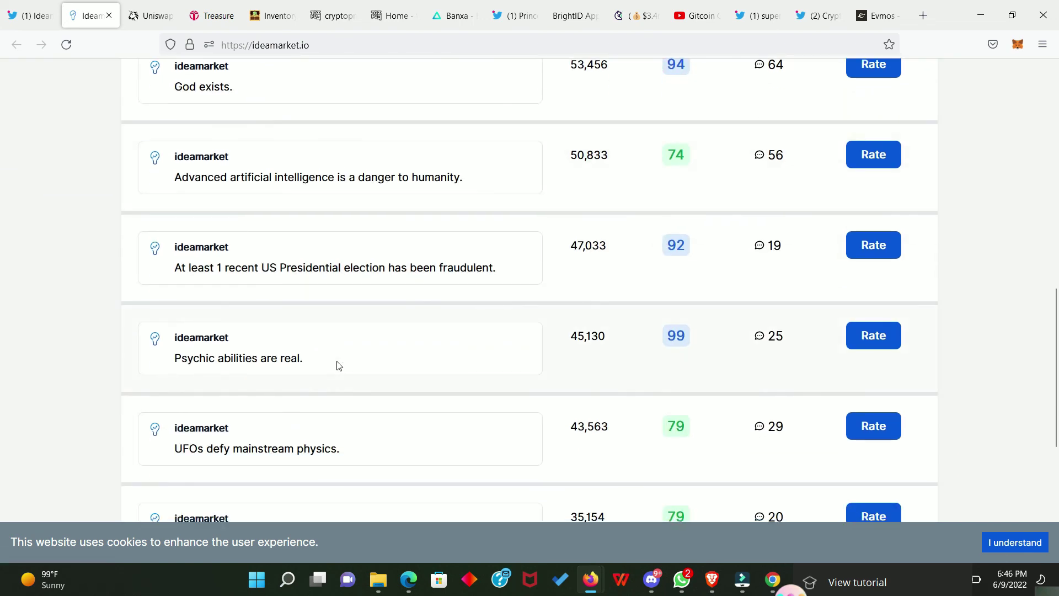
scroll(339, 365, up, 12)
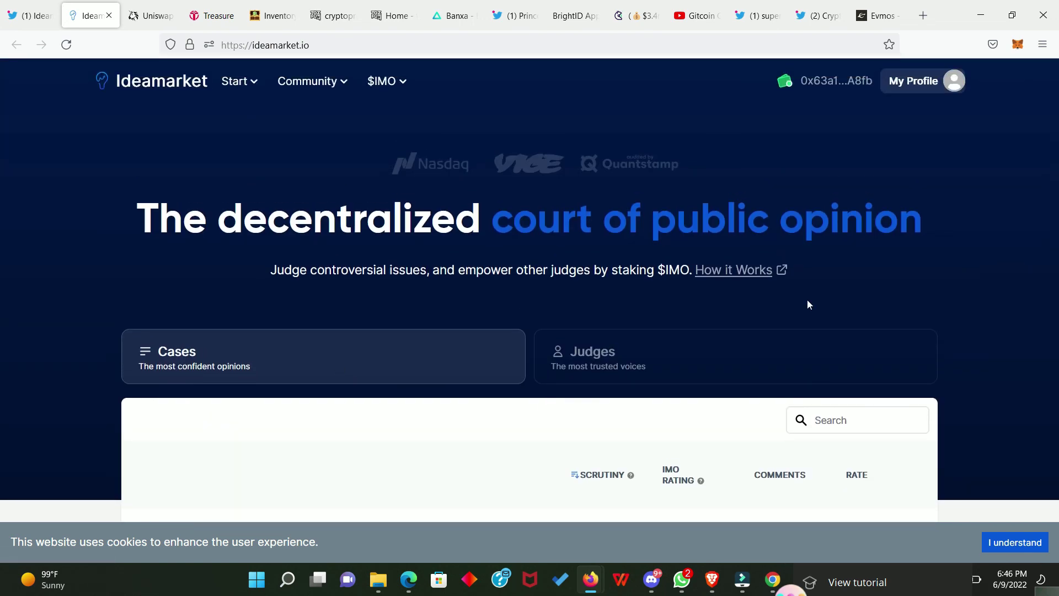